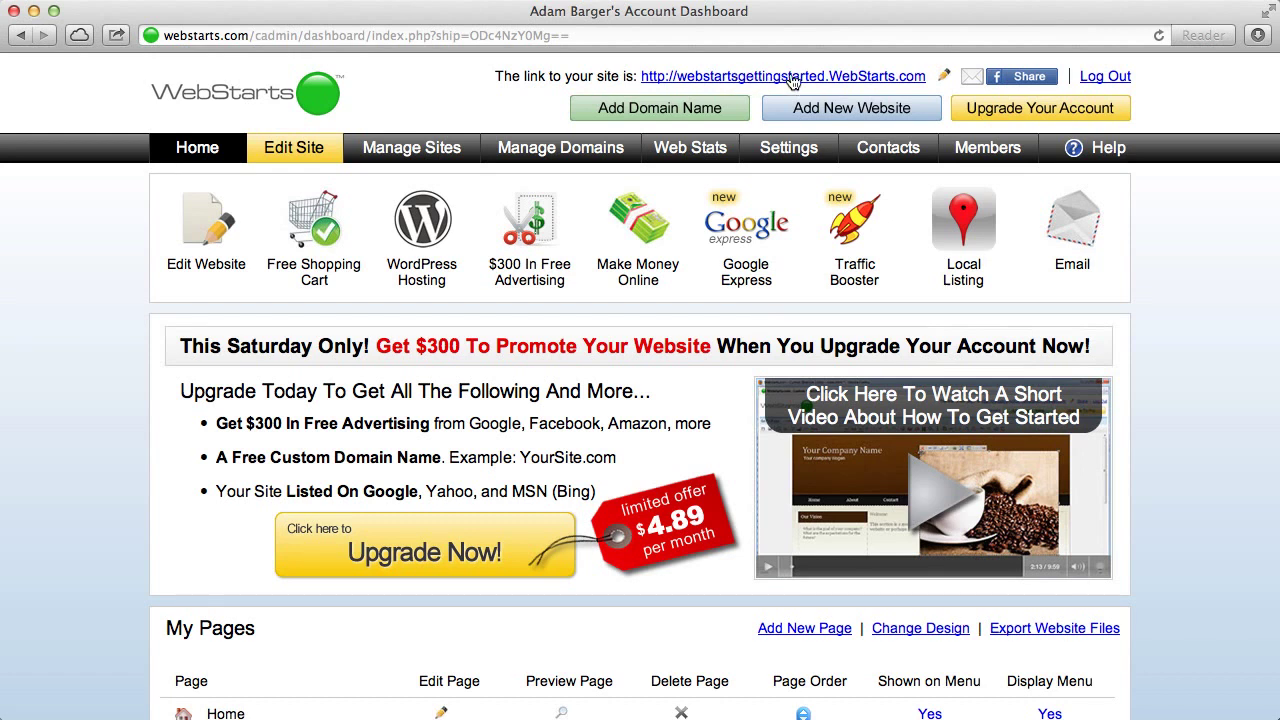
Look over the dashboard's page list and open the website's Home page in the site editor
scroll(1217, 385, "down", 5)
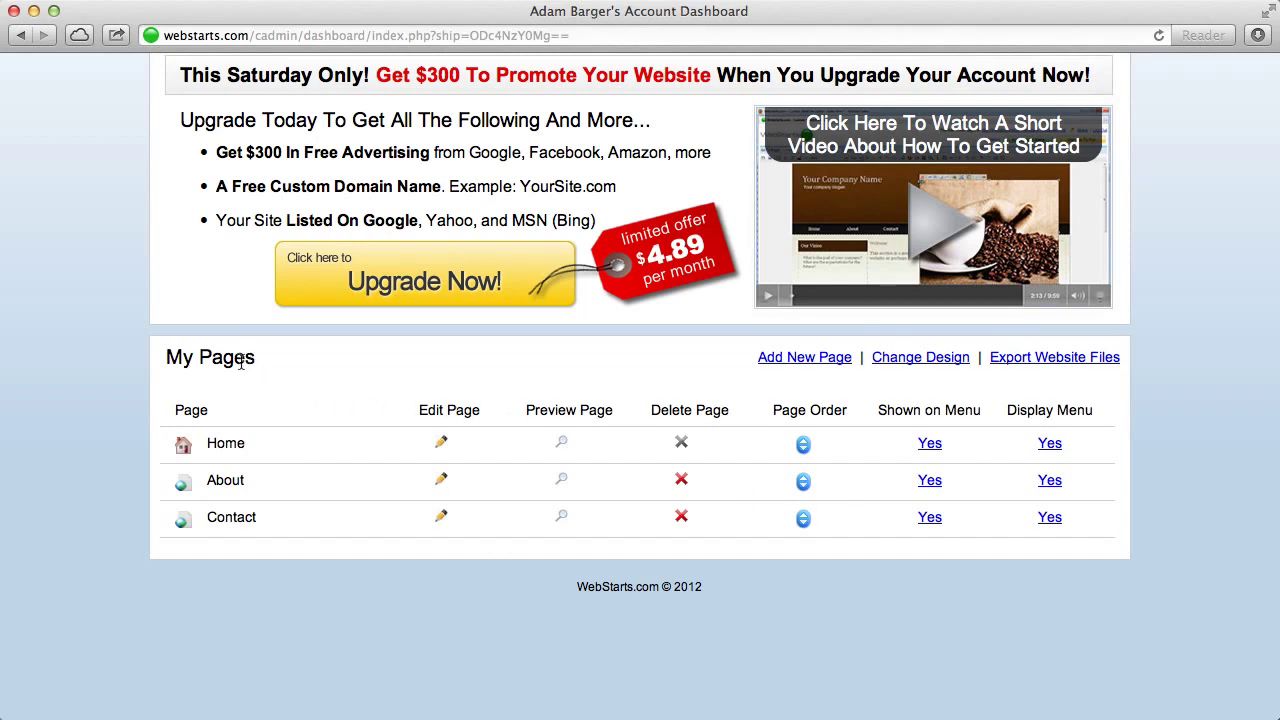
scroll(351, 374, "up", 2)
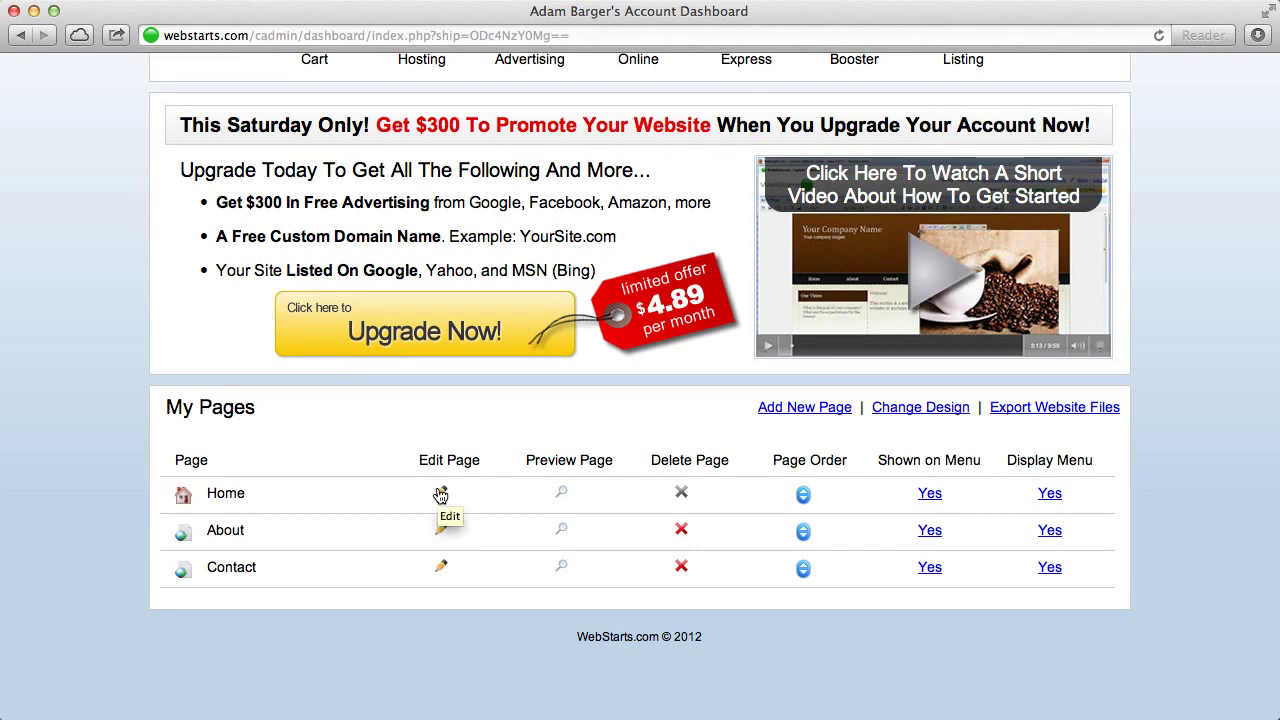
scroll(440, 495, "up", 5)
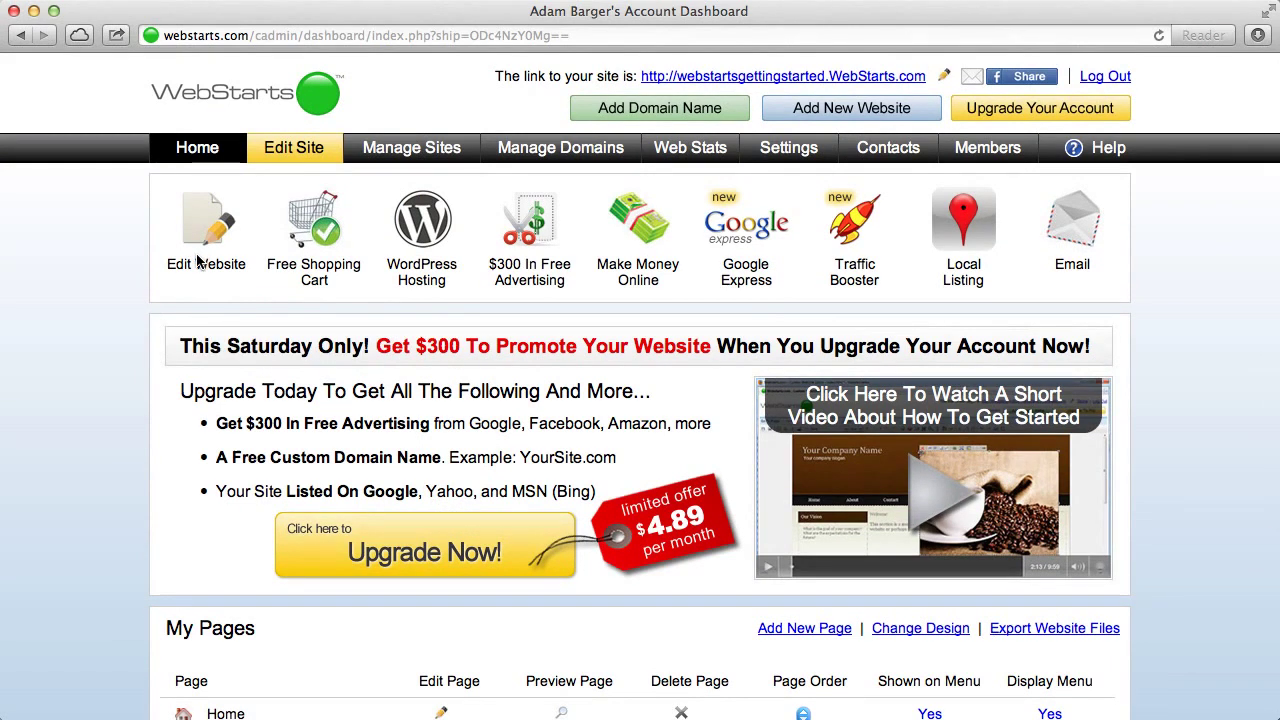
left_click(296, 150)
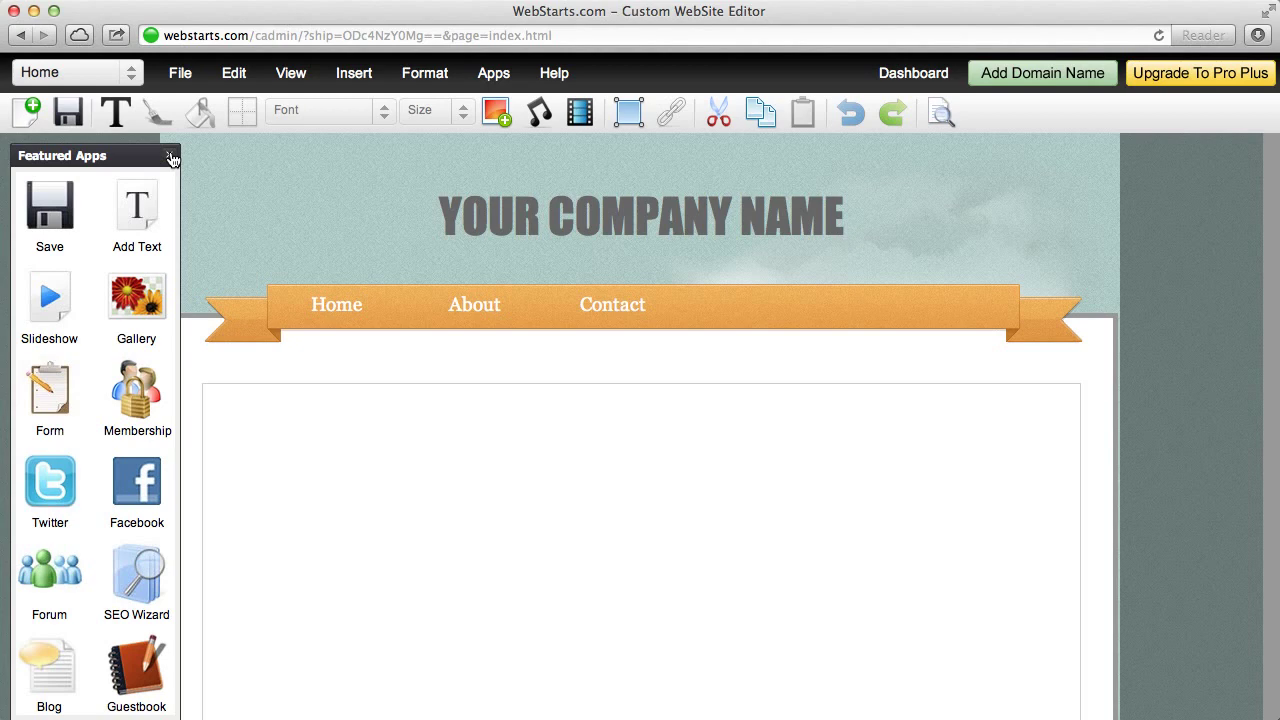
Add a text box in the upper-left corner of the blank content area and enlarge it to about half the area's width
left_click(139, 210)
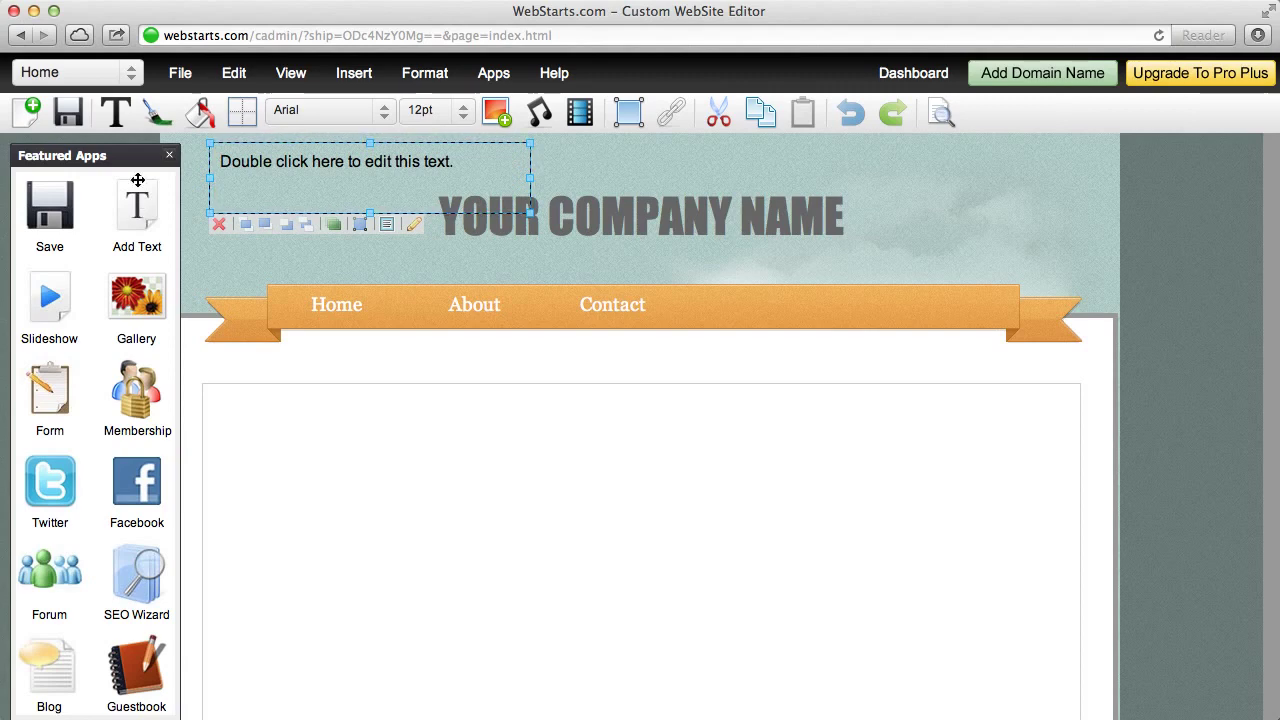
left_click(116, 115)
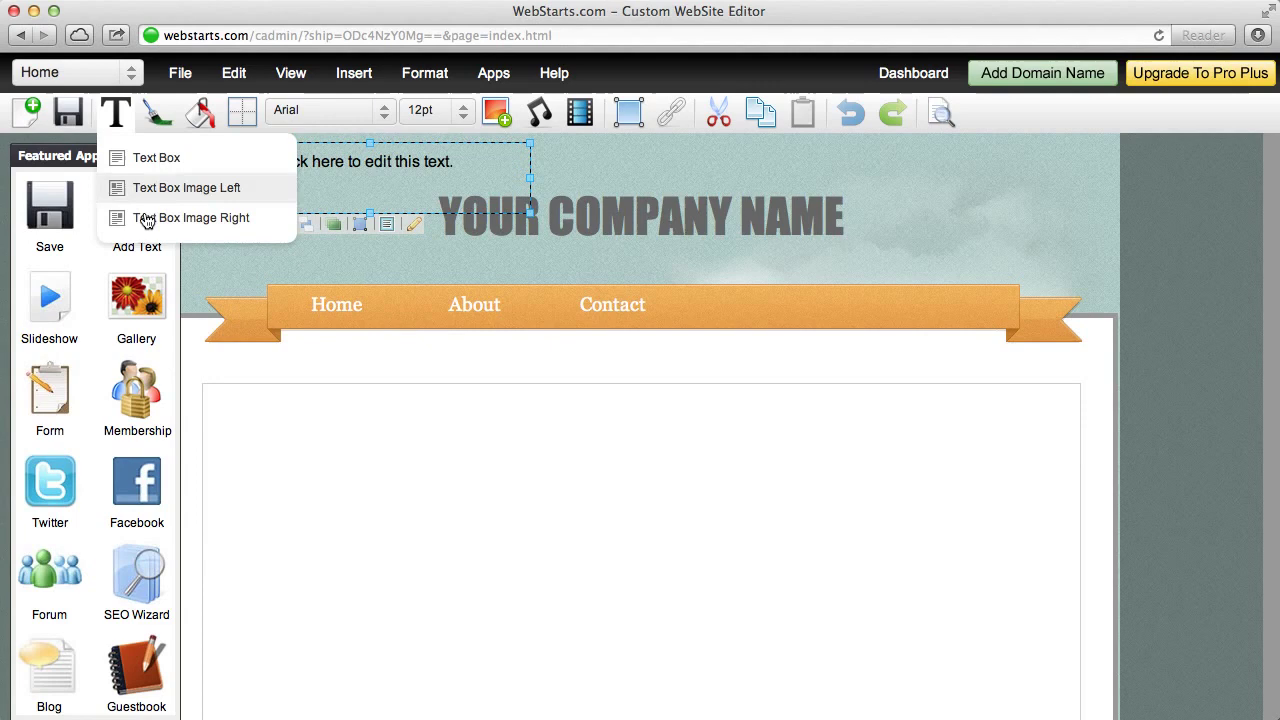
left_click(157, 159)
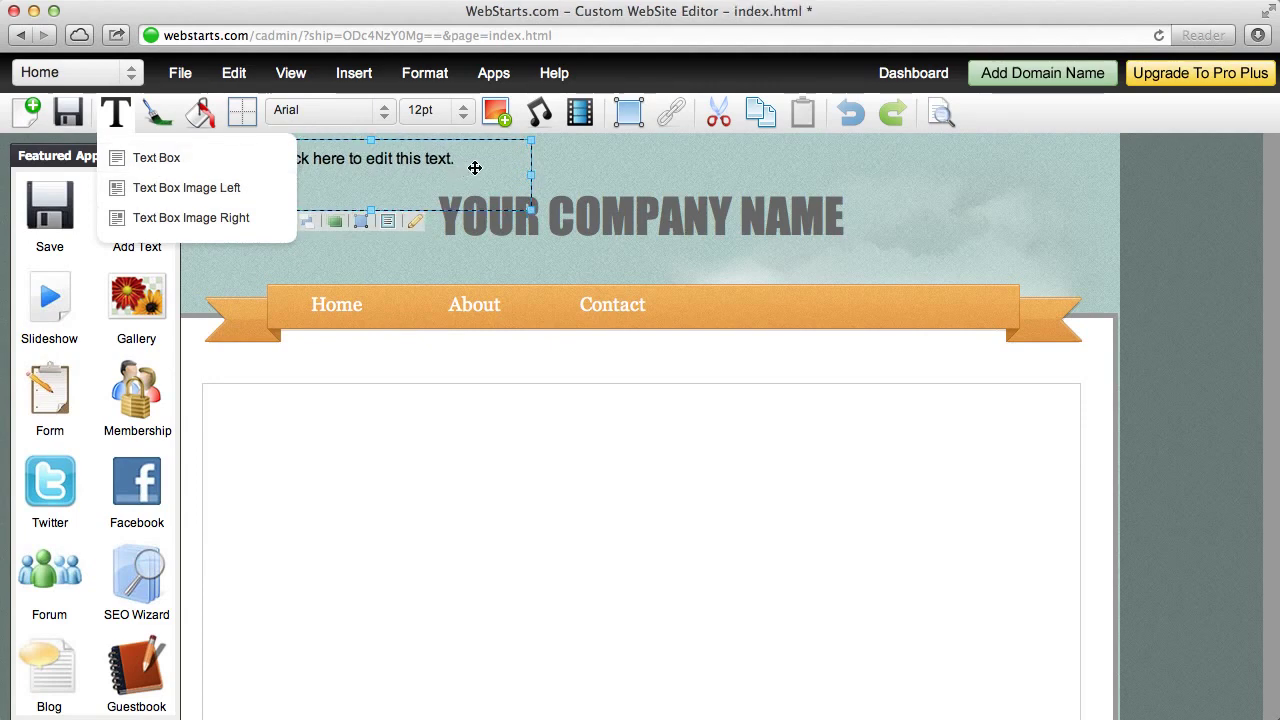
left_click_drag(486, 169, 537, 434)
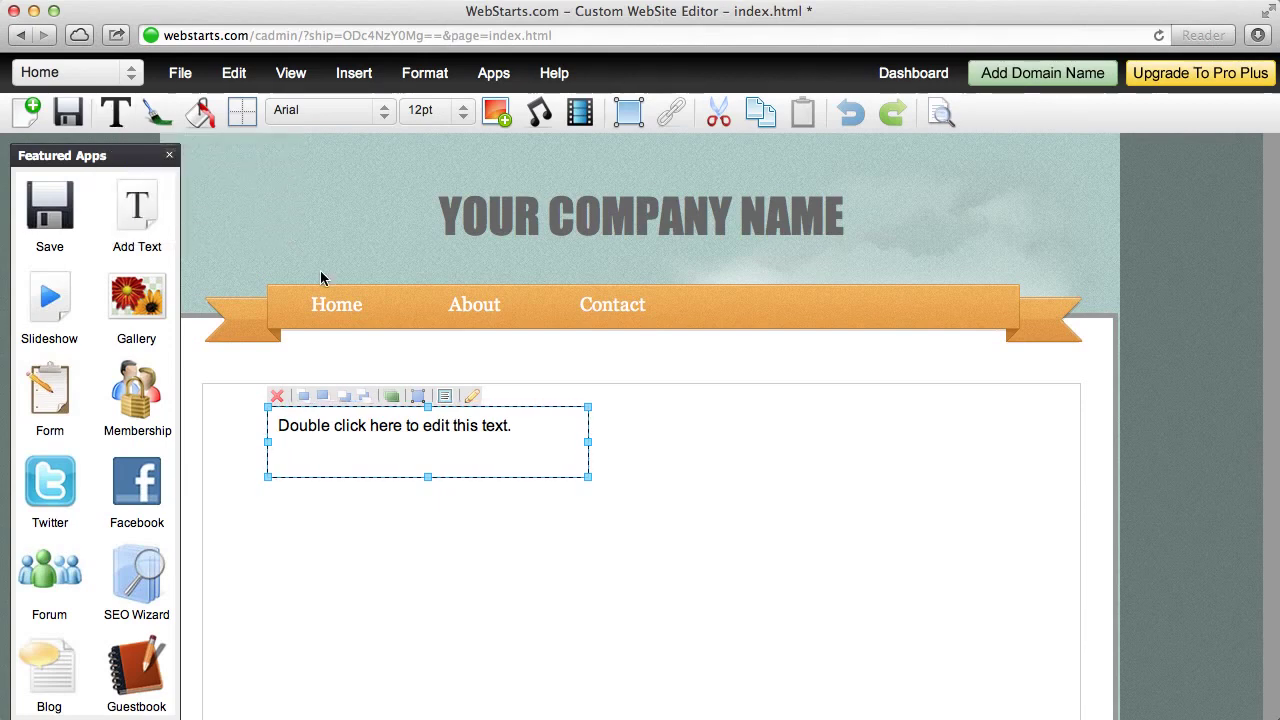
left_click_drag(480, 430, 430, 423)
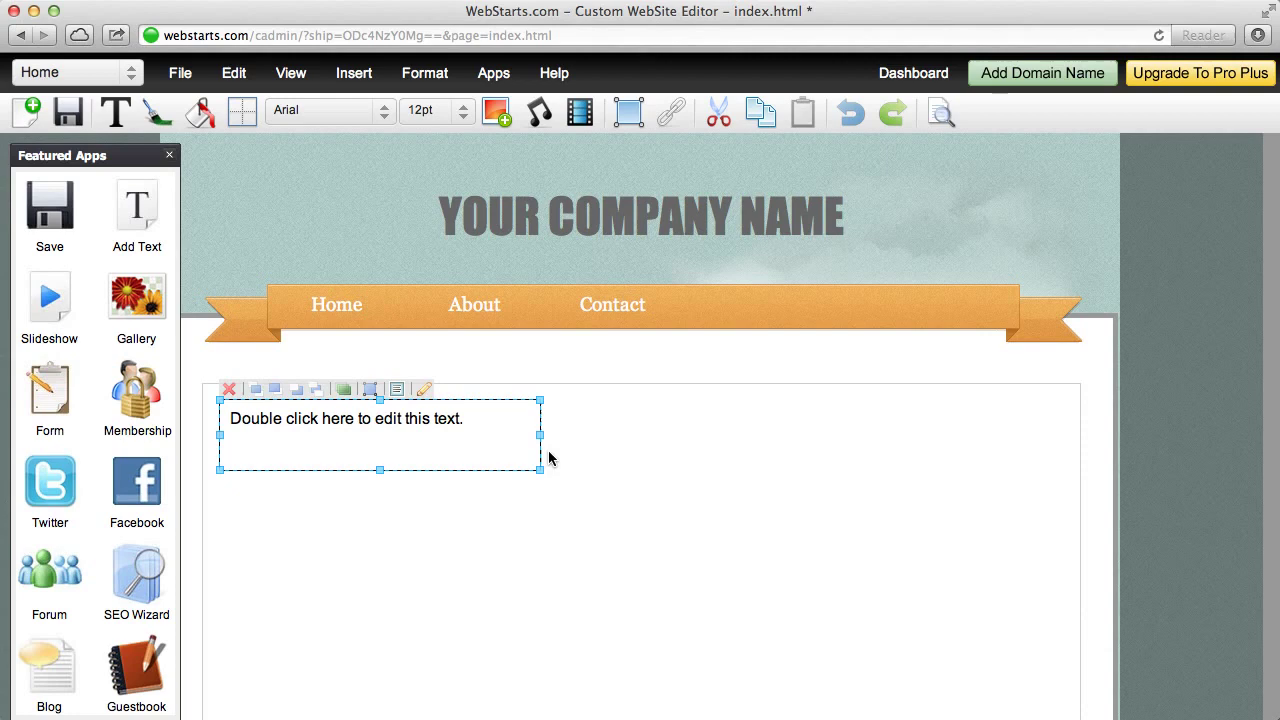
left_click_drag(540, 470, 654, 662)
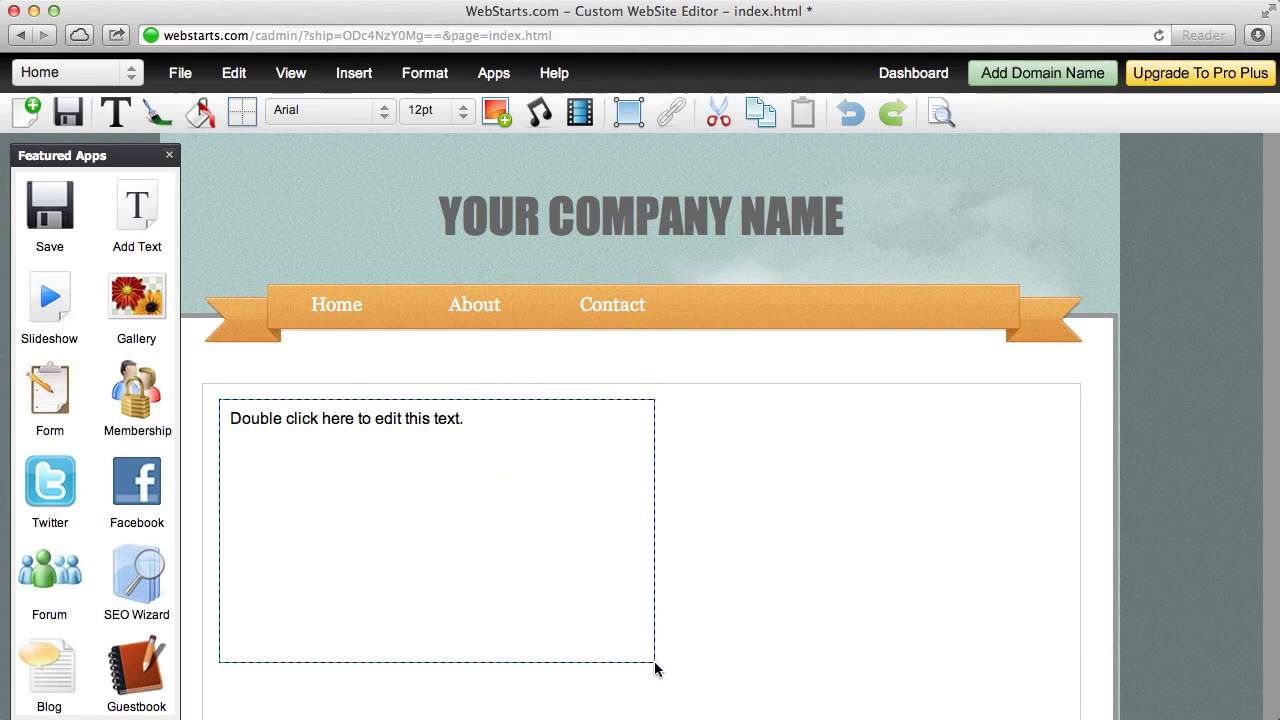
Replace the text box's placeholder with "I can start typing new text and replacing what was already there."
double_click(509, 418)
key("super+a")
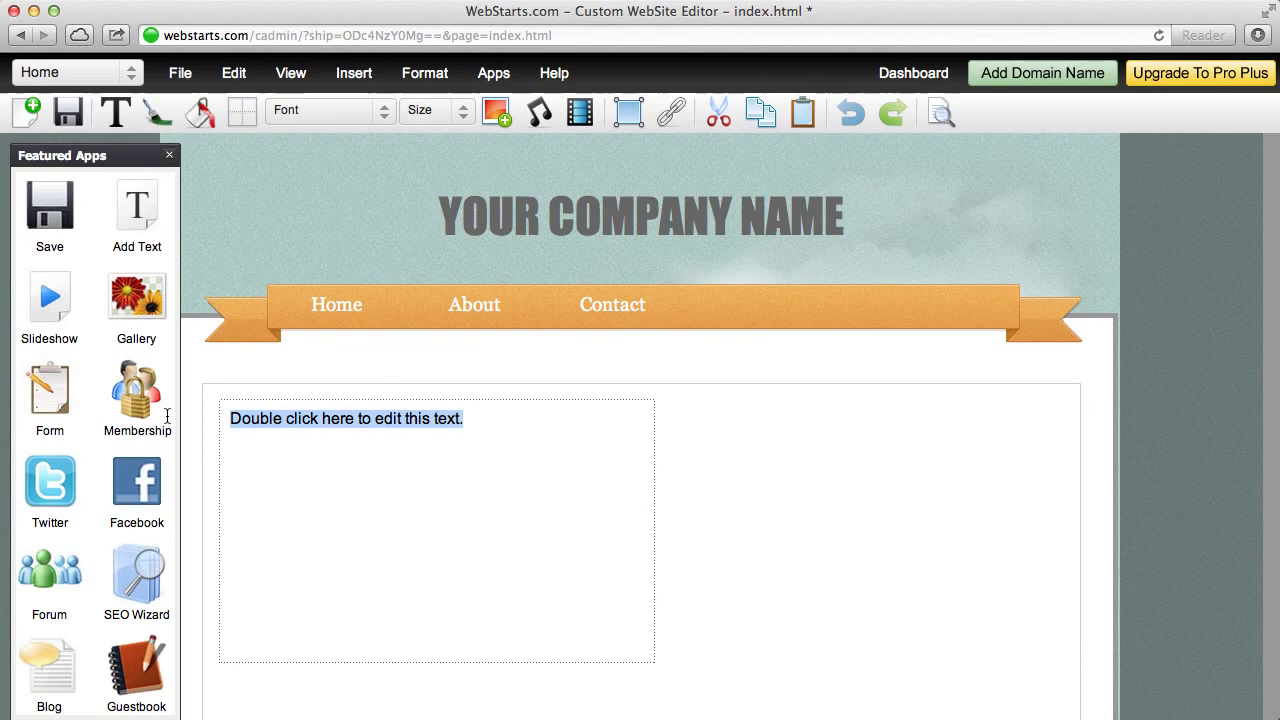
key("BackSpace")
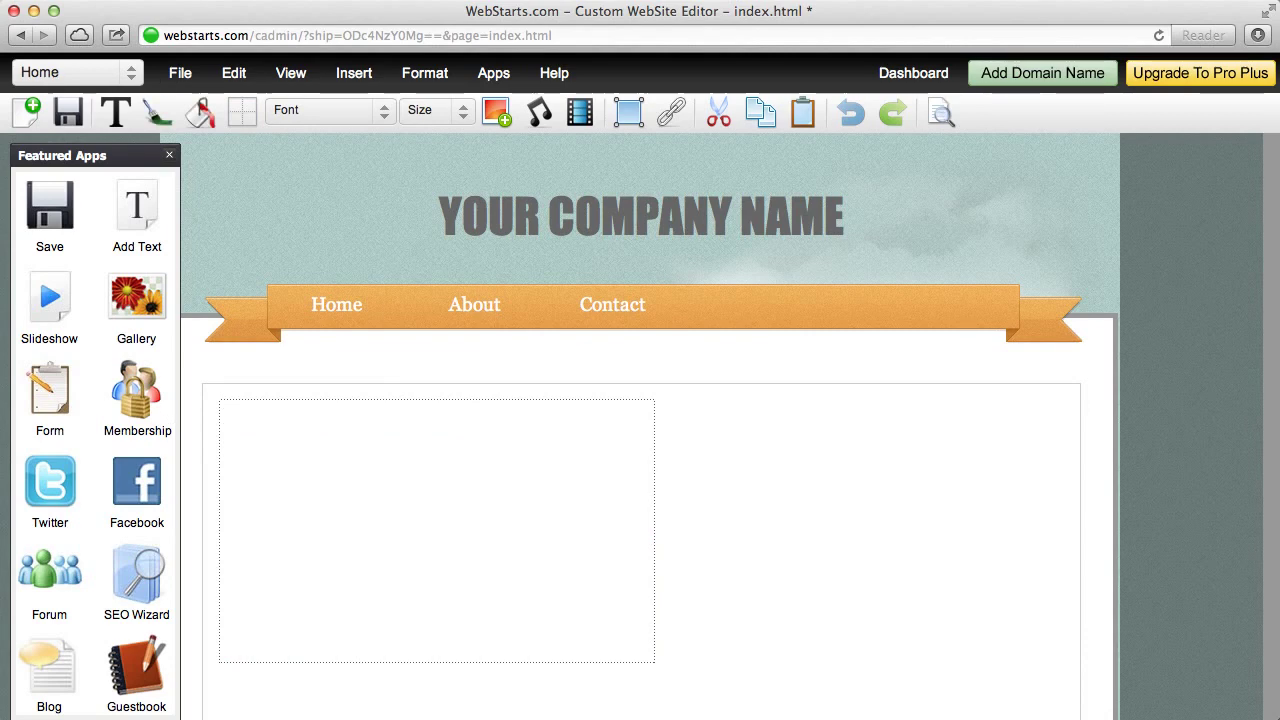
type("can ")
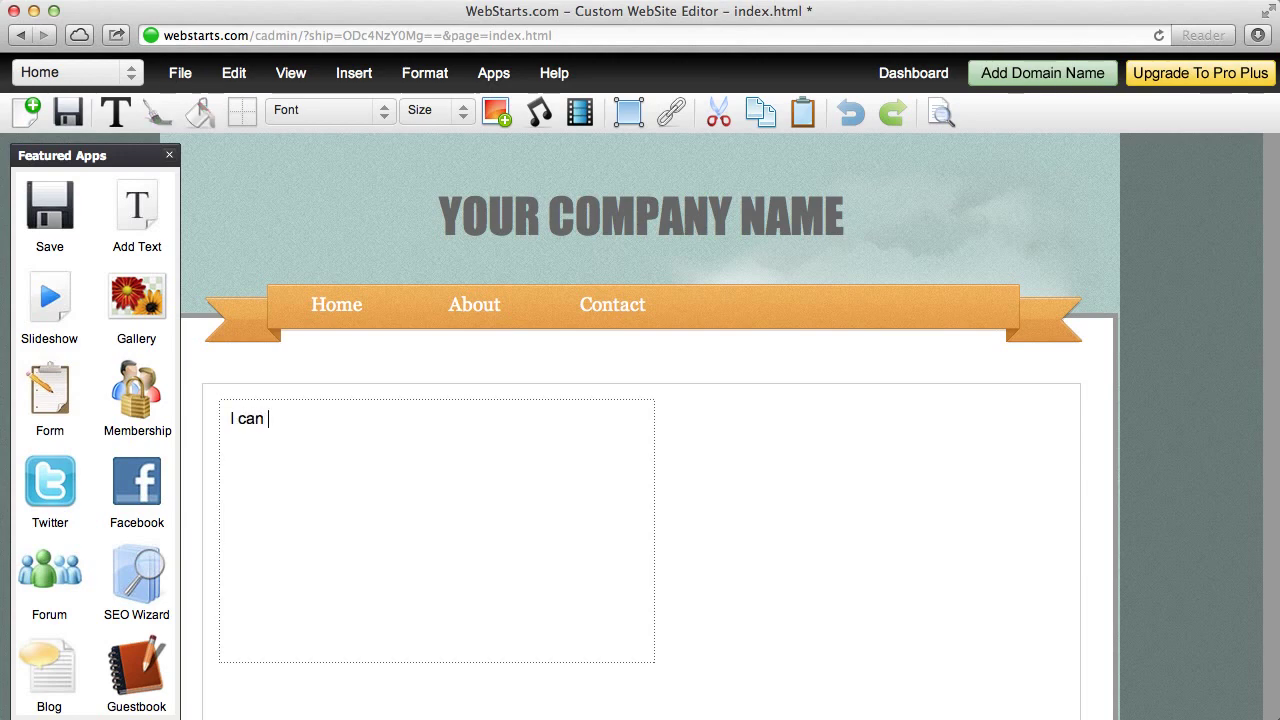
type("start typing new text ")
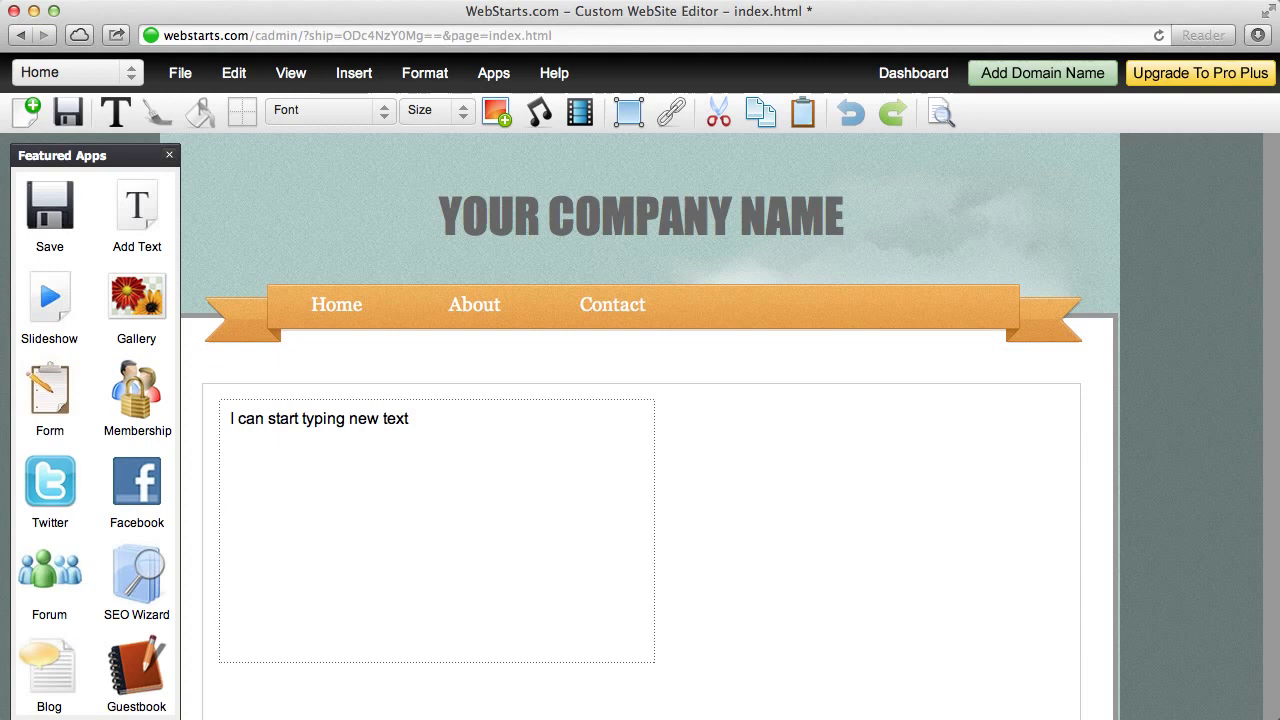
type("and replaci")
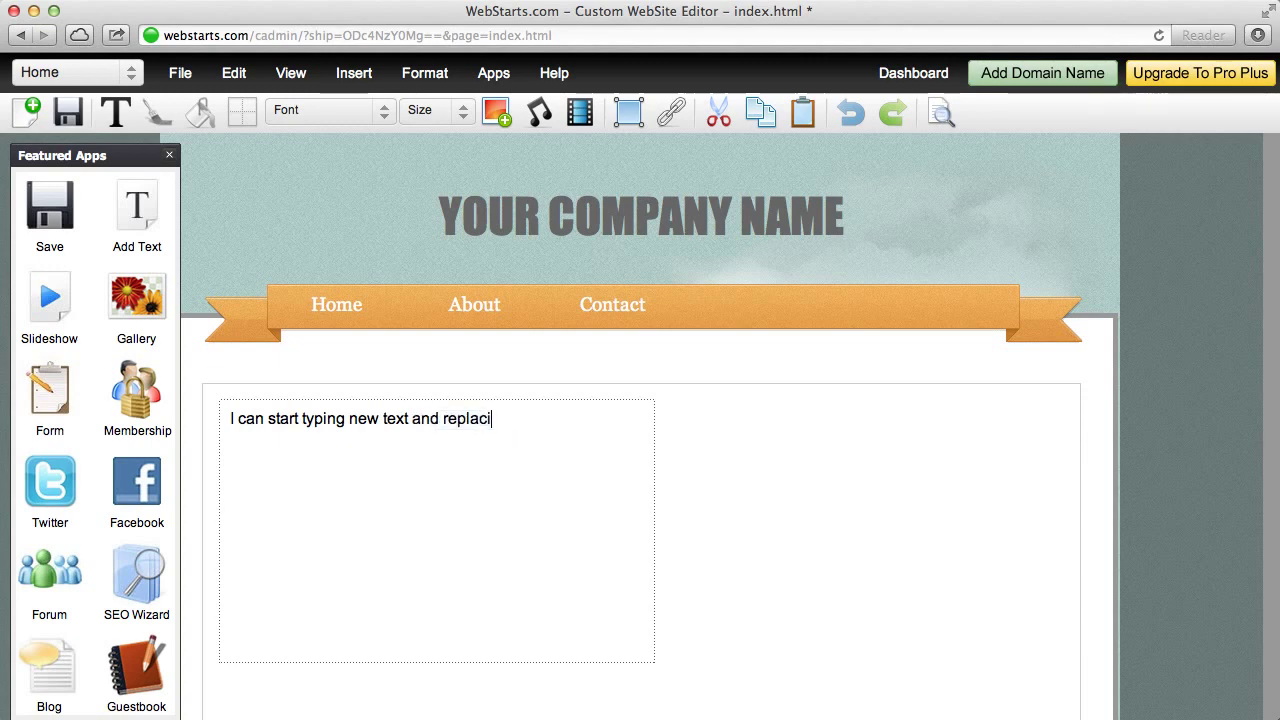
type("ng what was already there")
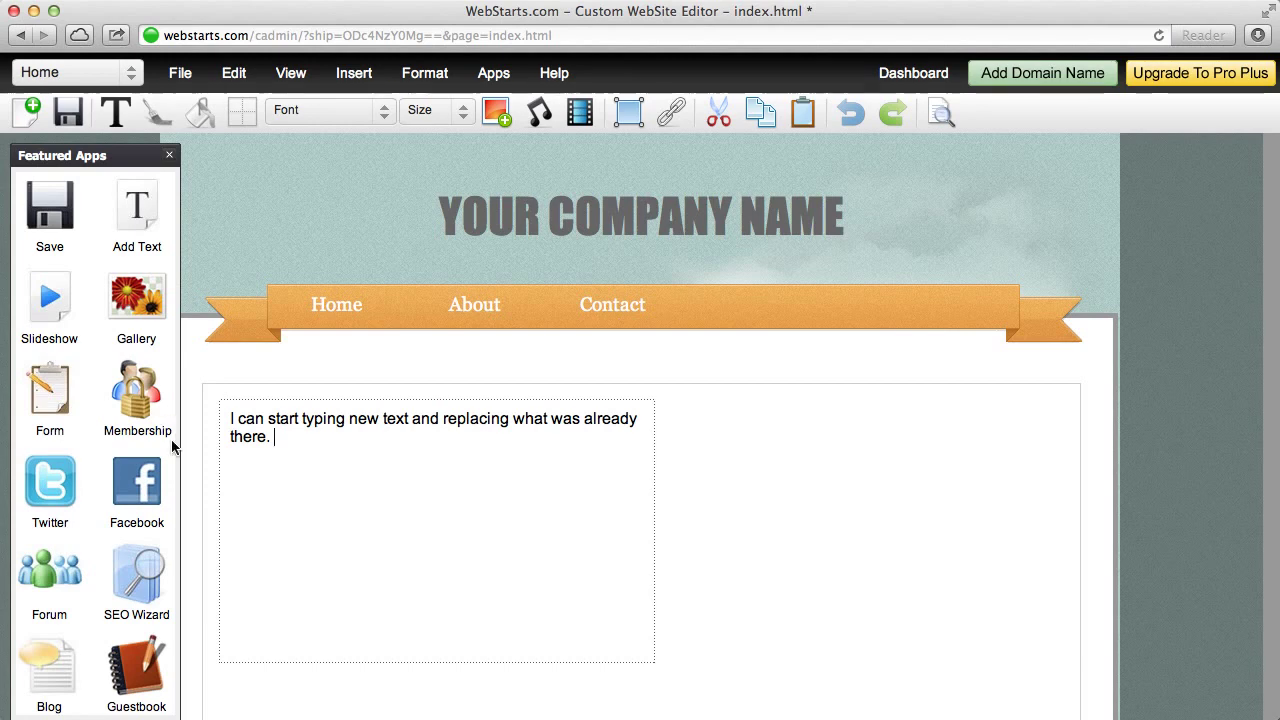
type(".")
Format the whole sentence in the text box in Century Gothic at 18pt
left_click_drag(297, 444, 223, 418)
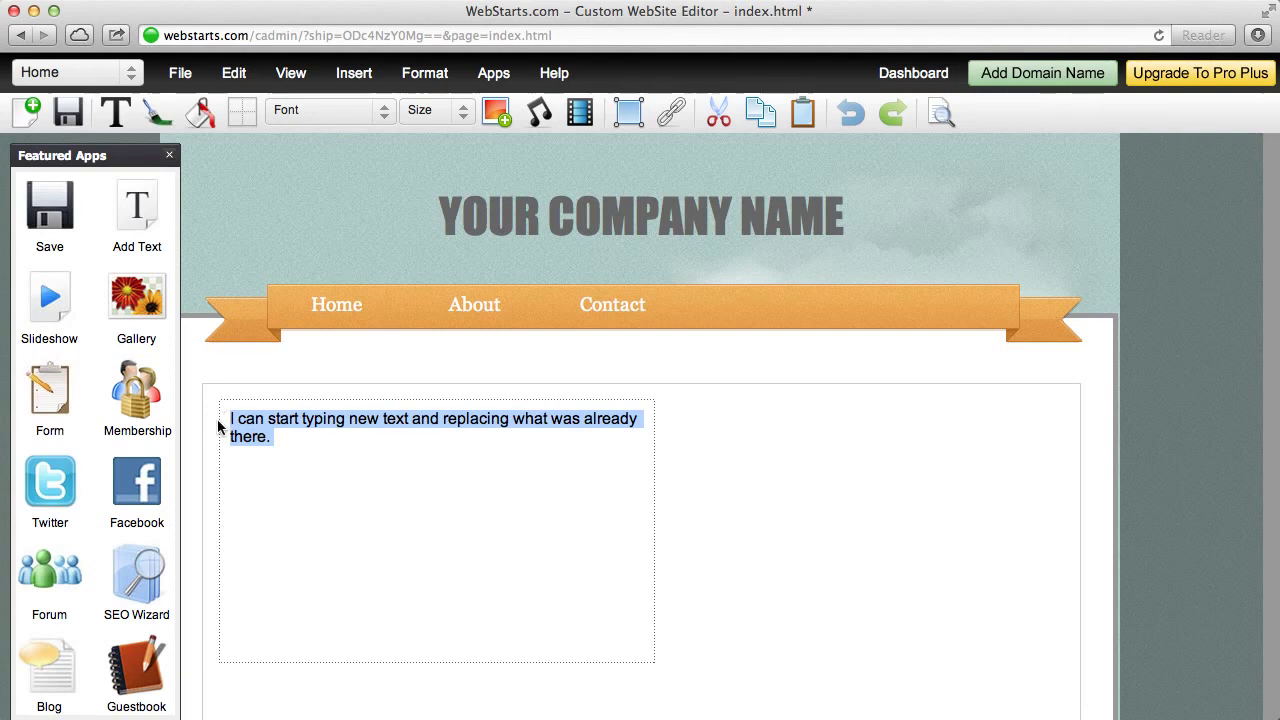
left_click(386, 116)
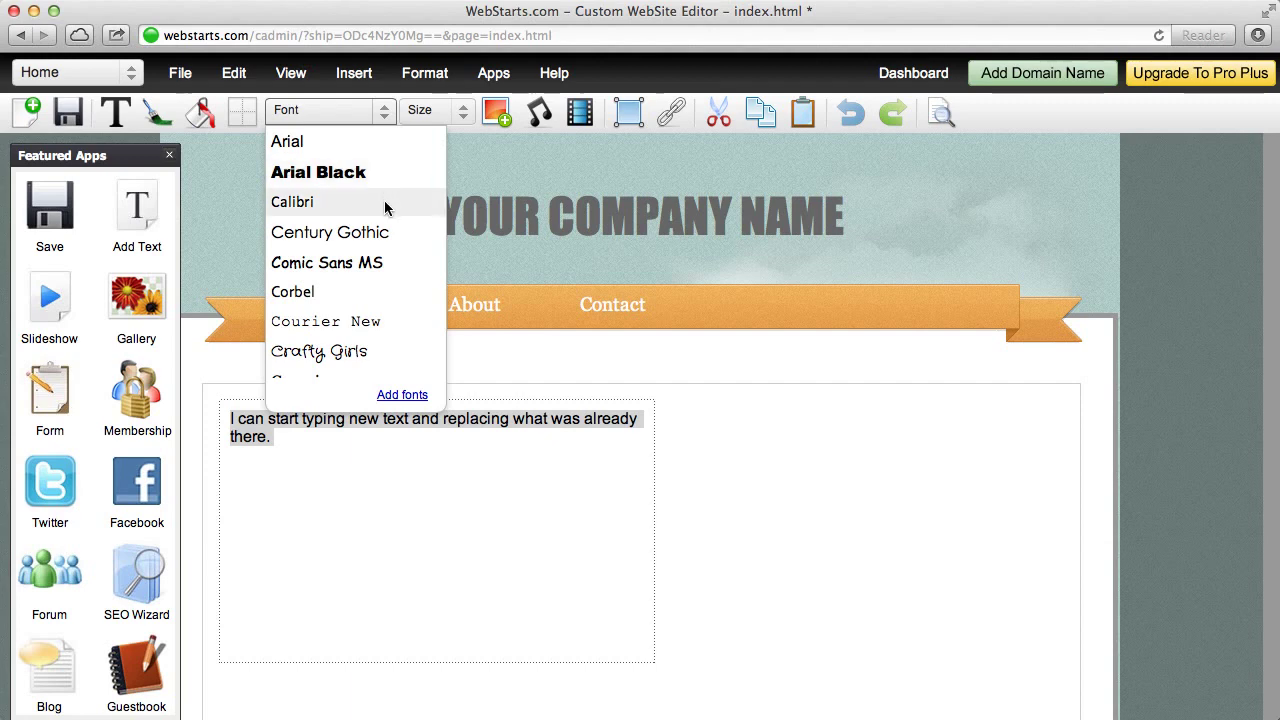
left_click(383, 232)
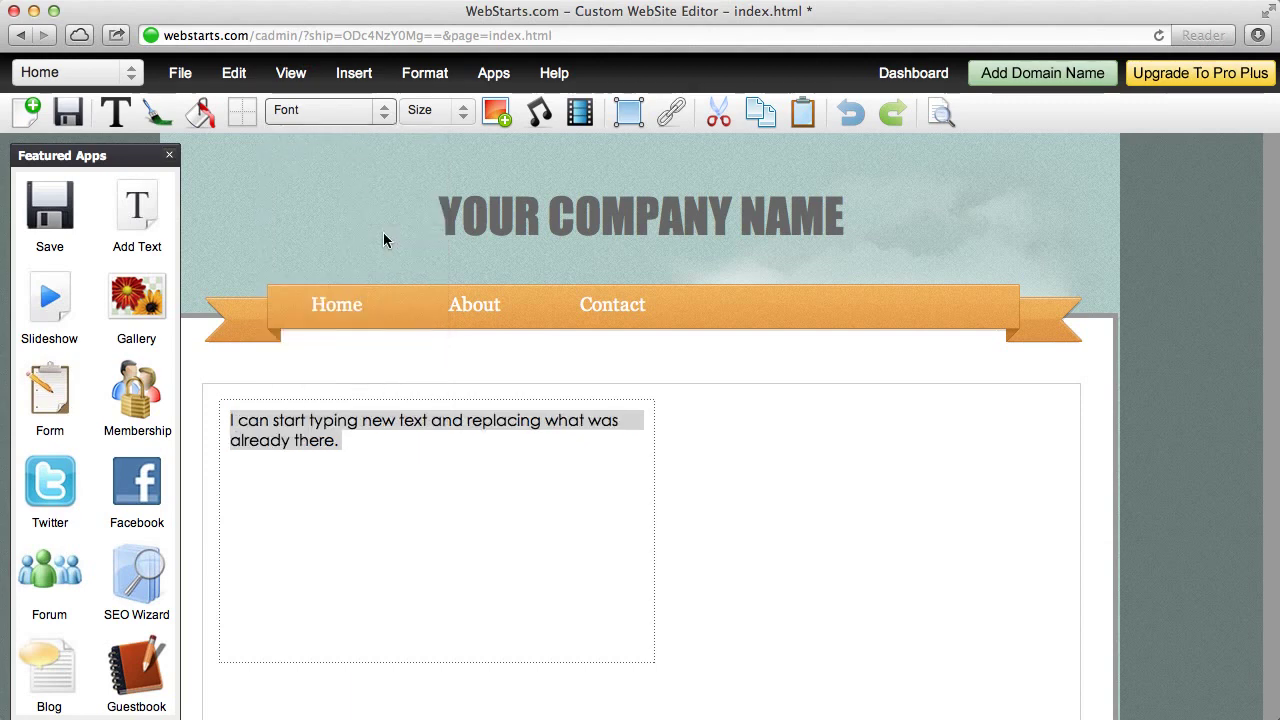
left_click(381, 454)
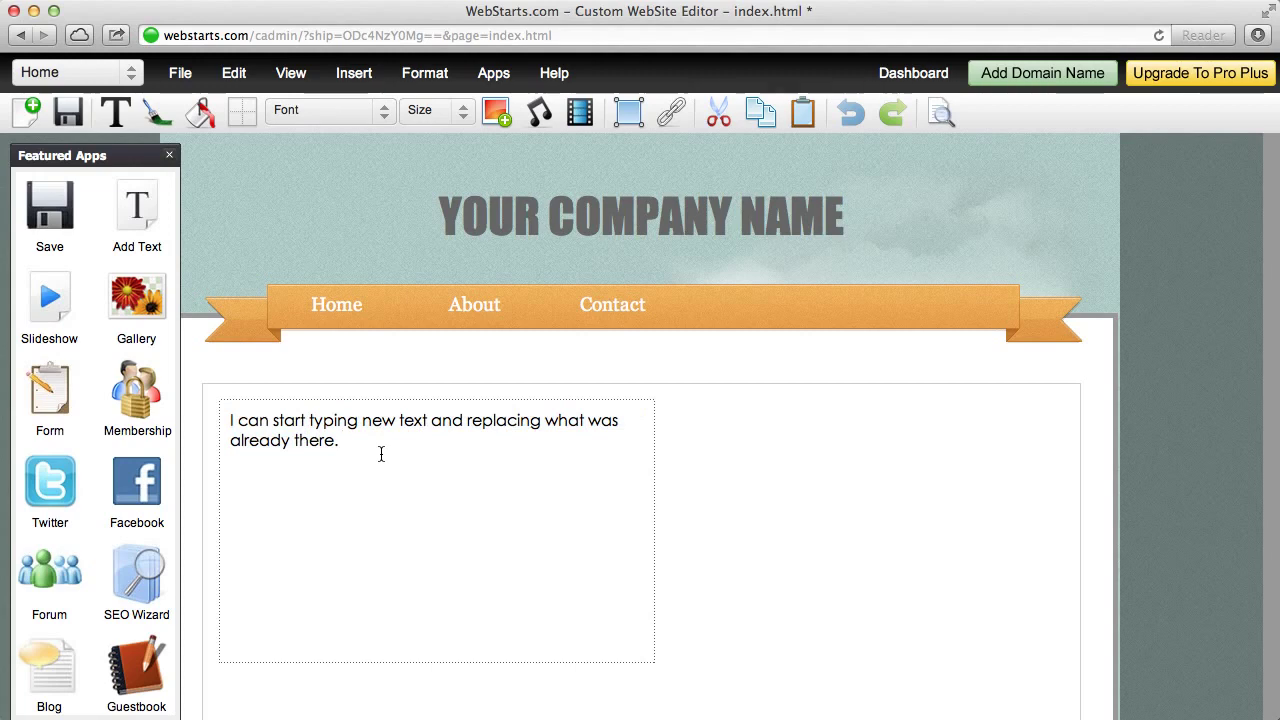
left_click_drag(343, 441, 222, 420)
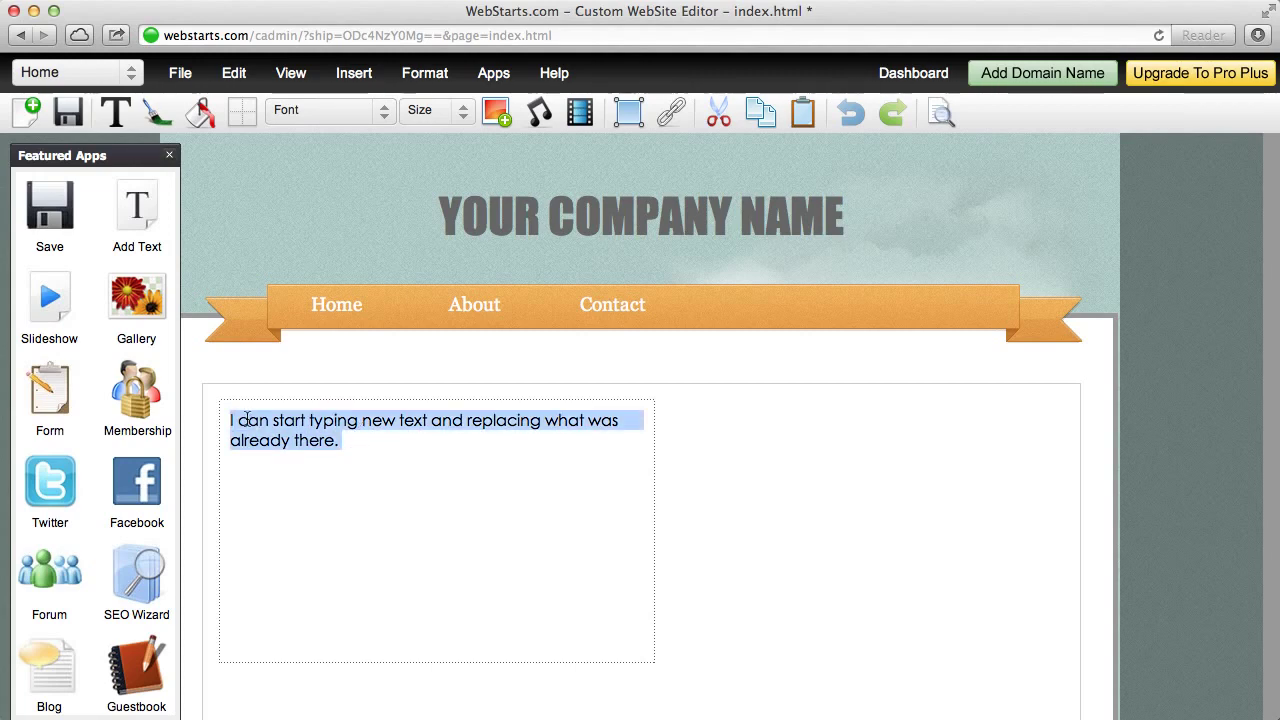
left_click(464, 112)
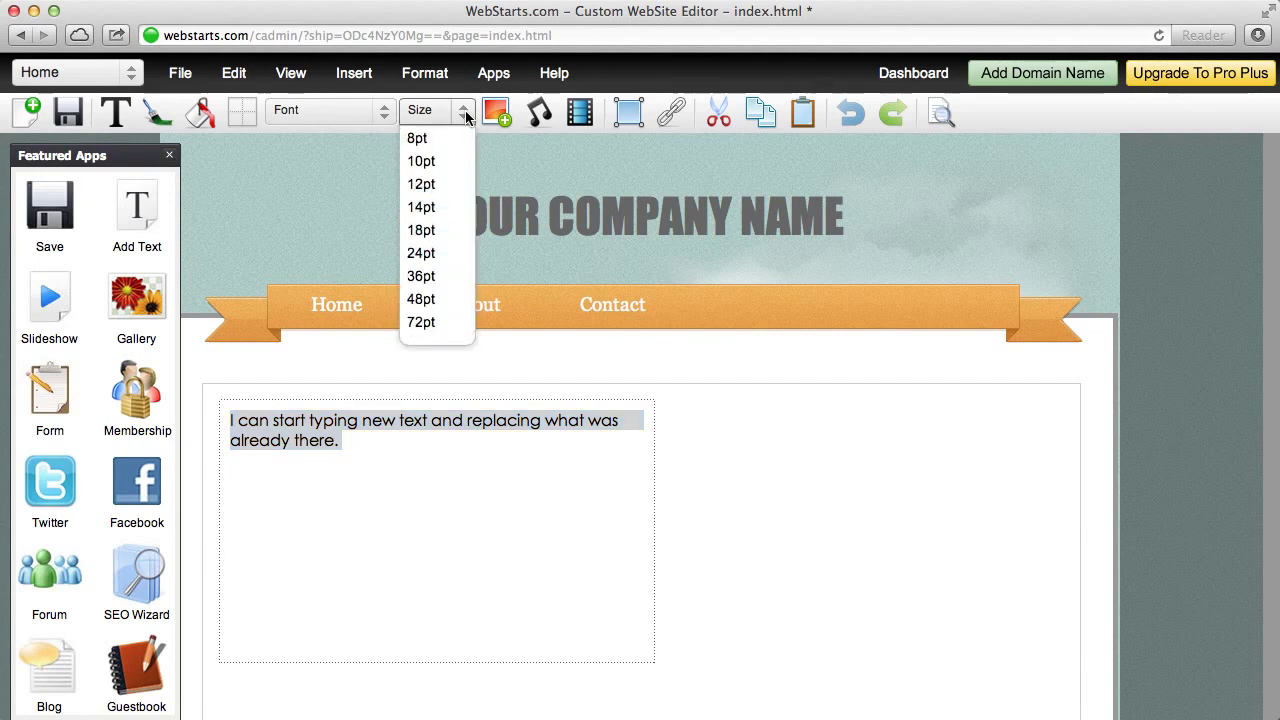
left_click(434, 238)
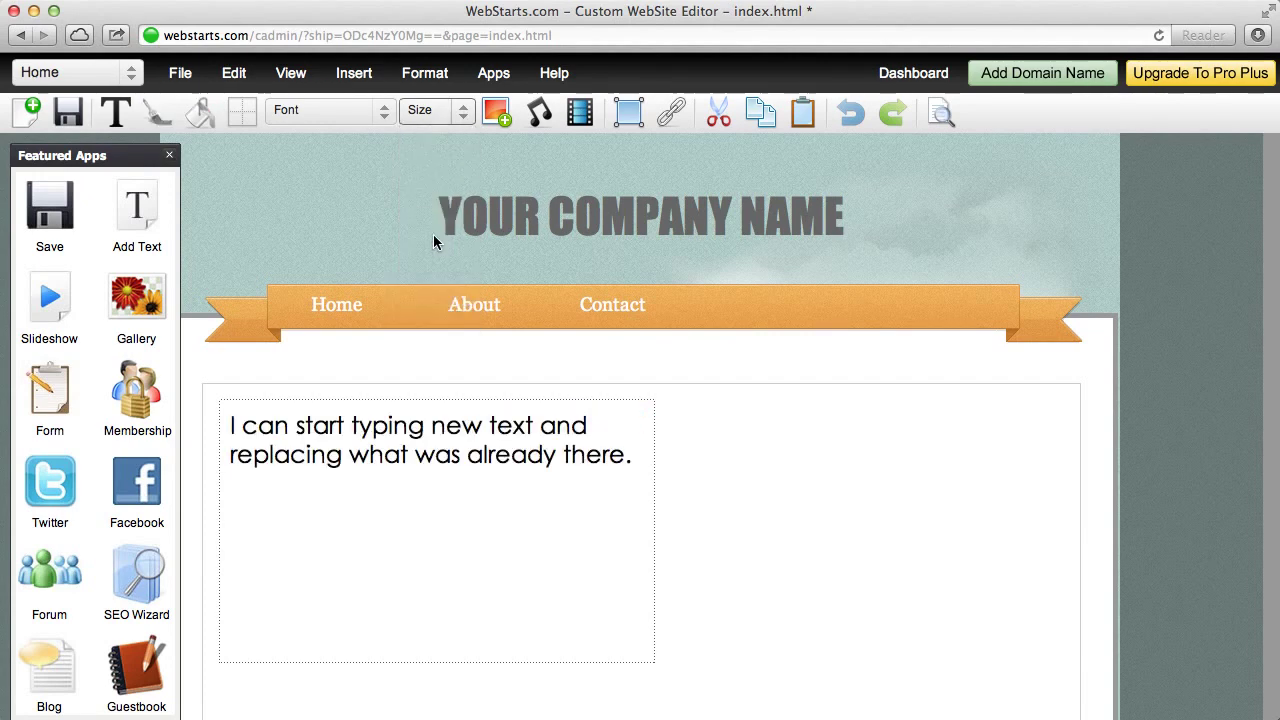
Color all the text in the text box medium blue
left_click_drag(643, 466, 229, 425)
left_click(229, 425)
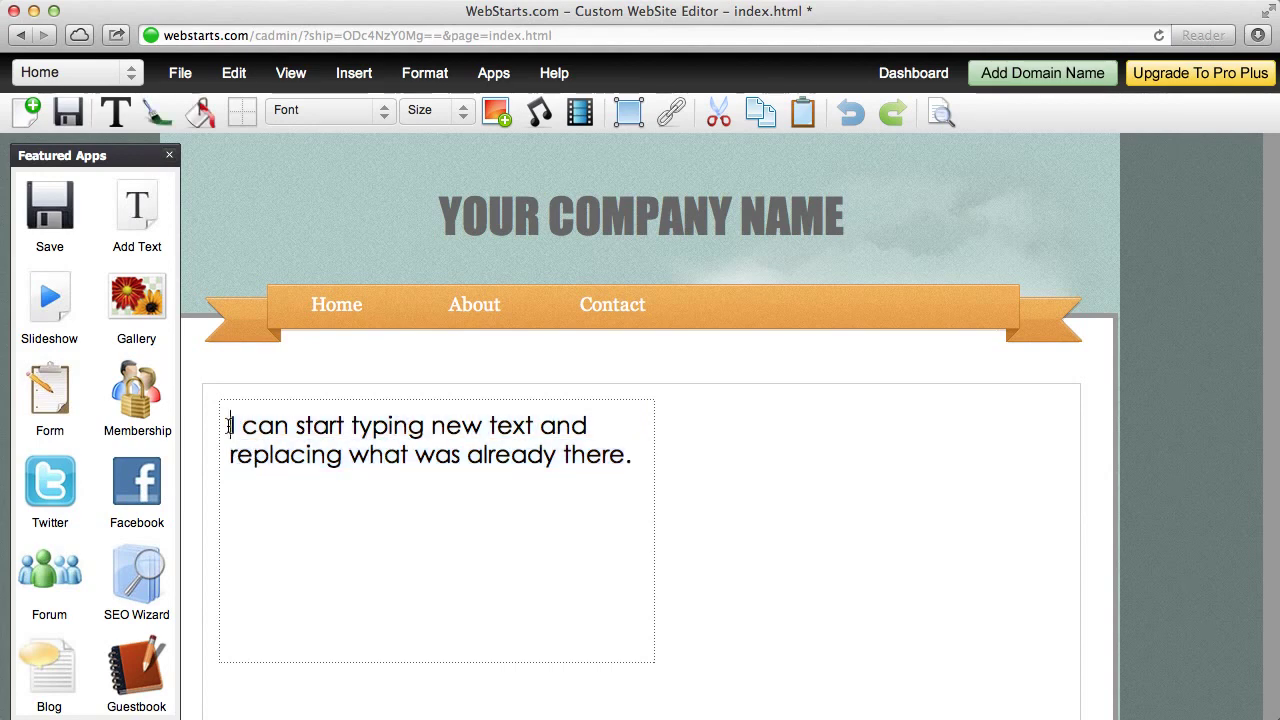
key("super+a")
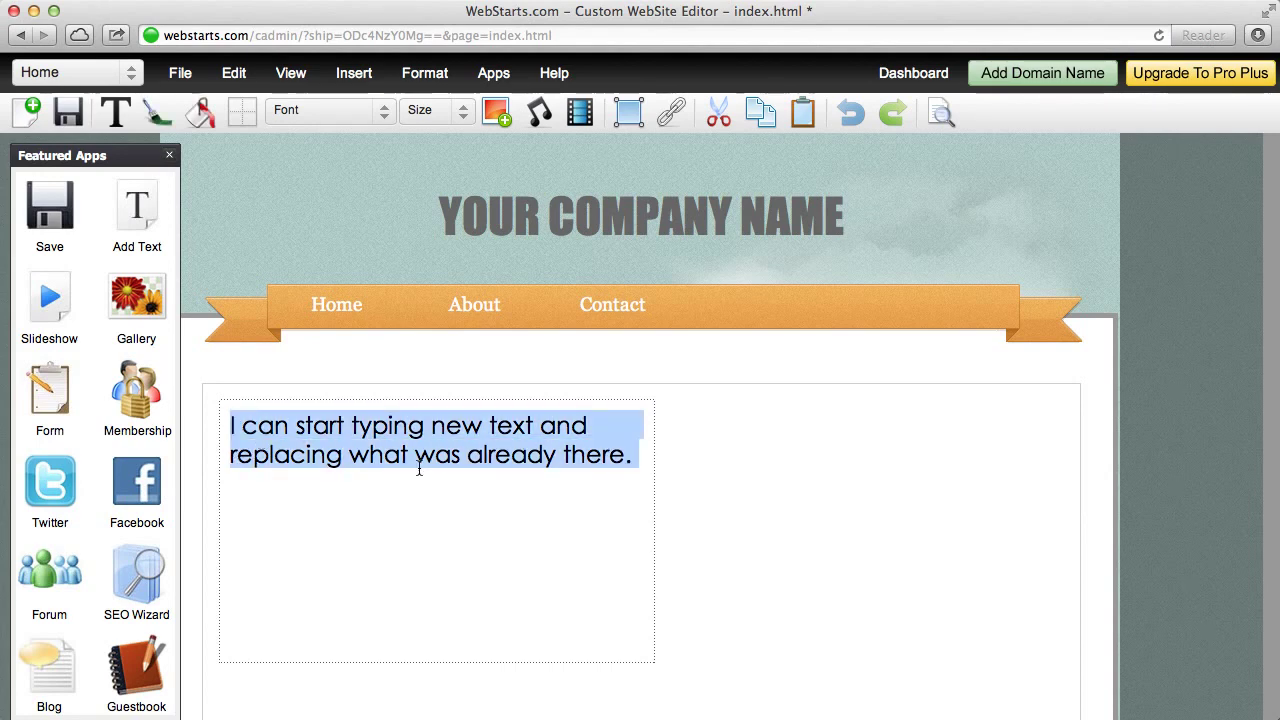
left_click(156, 116)
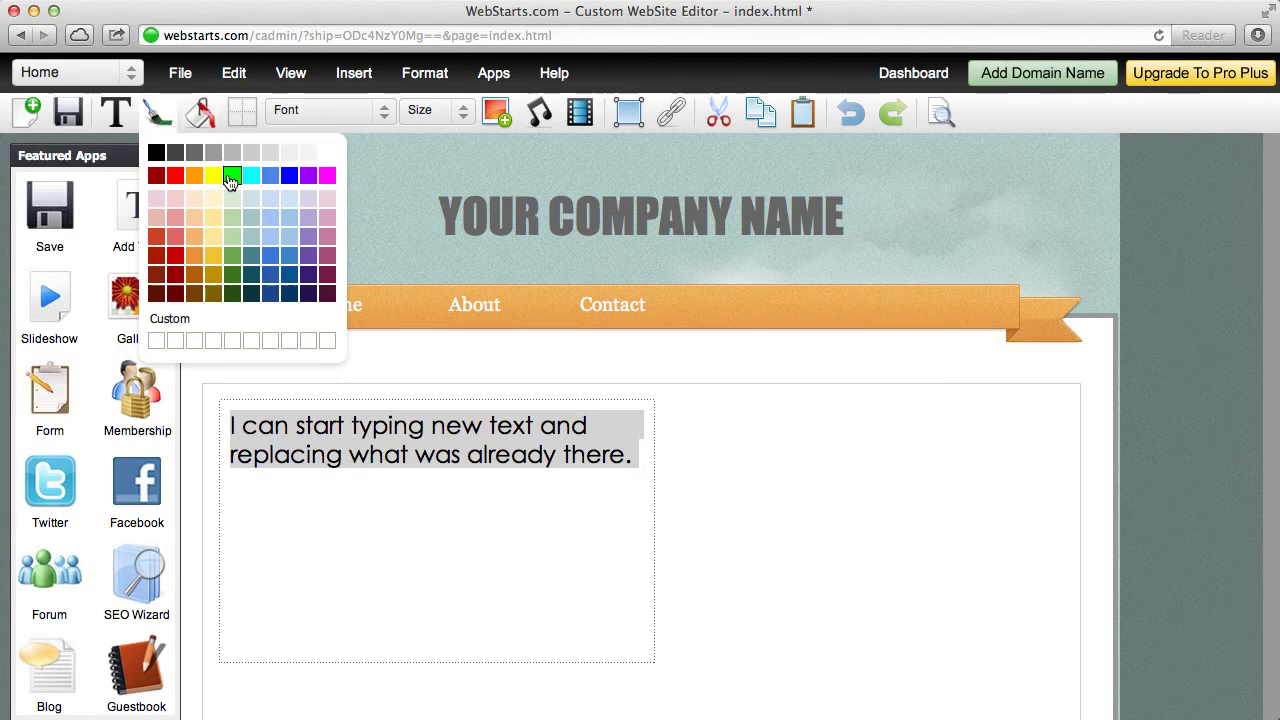
left_click(268, 256)
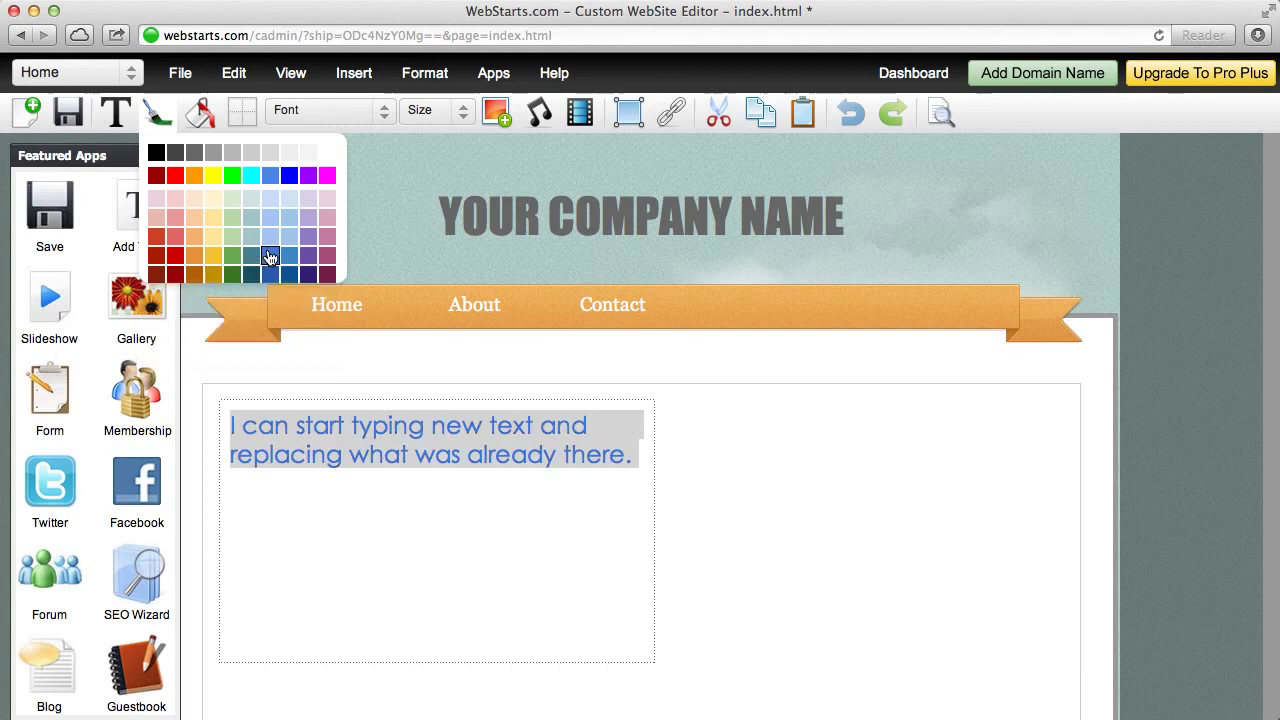
left_click(557, 506)
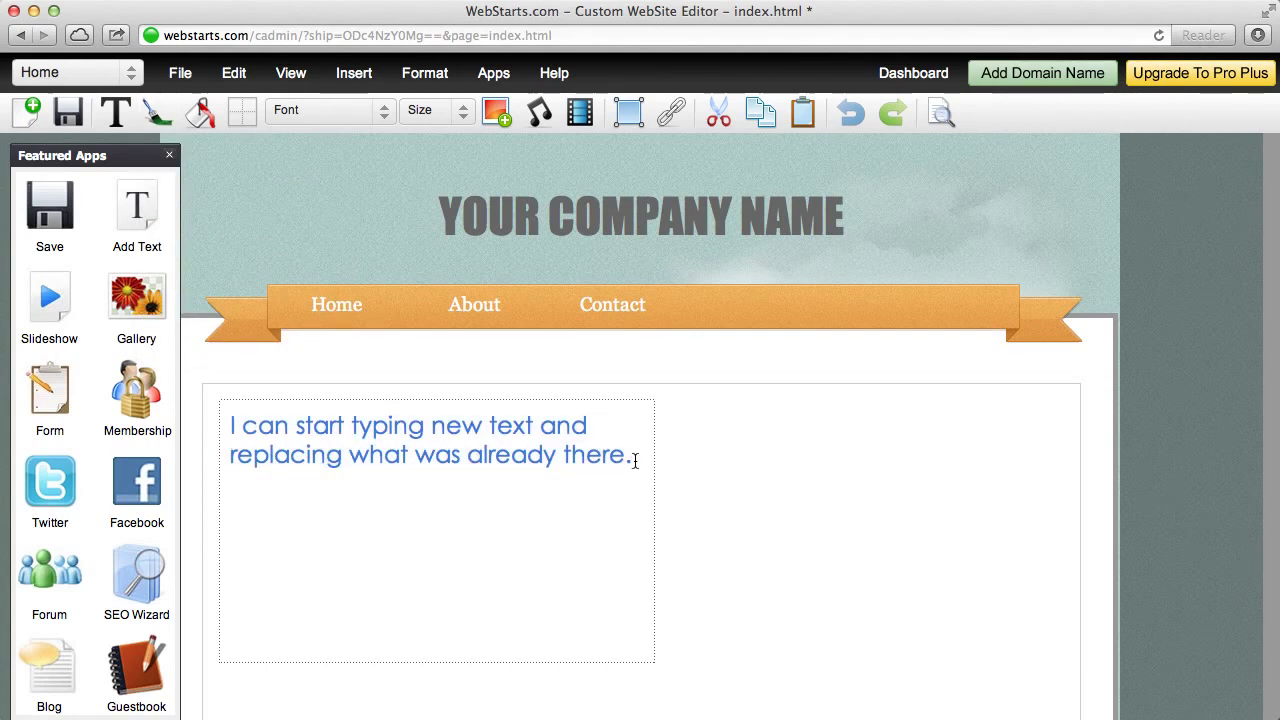
left_click_drag(638, 456, 229, 424)
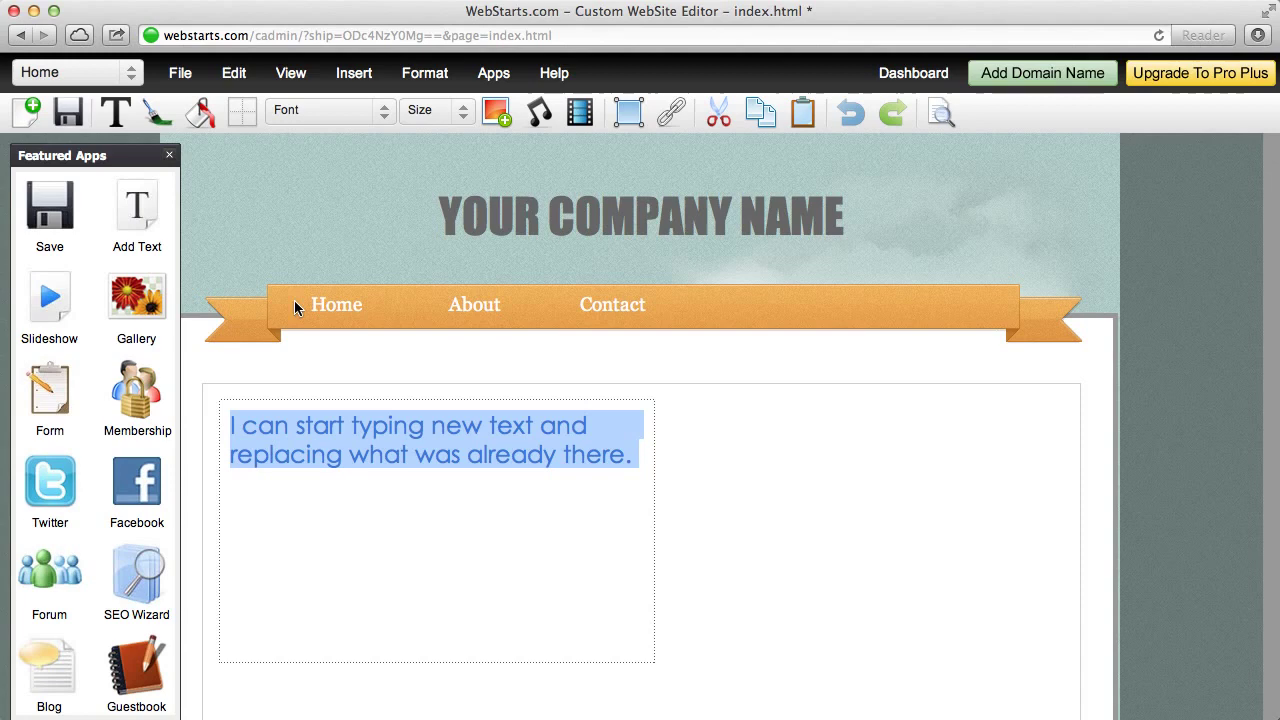
left_click(421, 88)
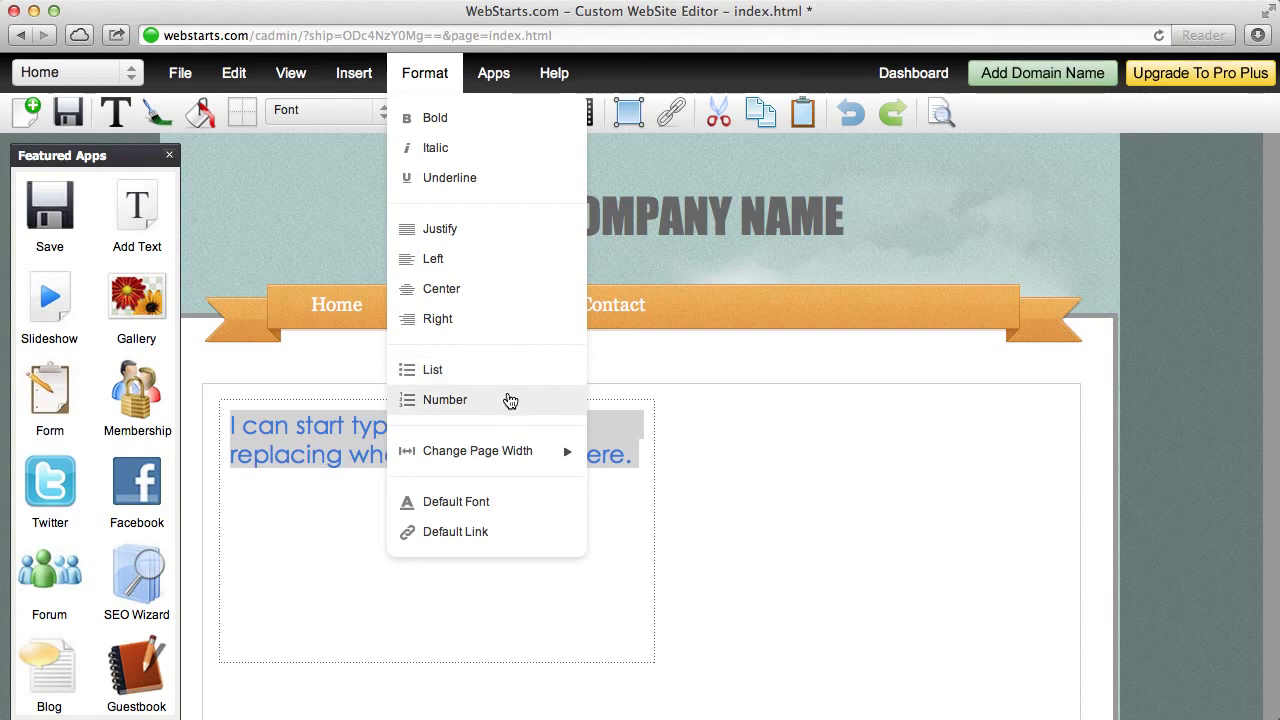
left_click(748, 473)
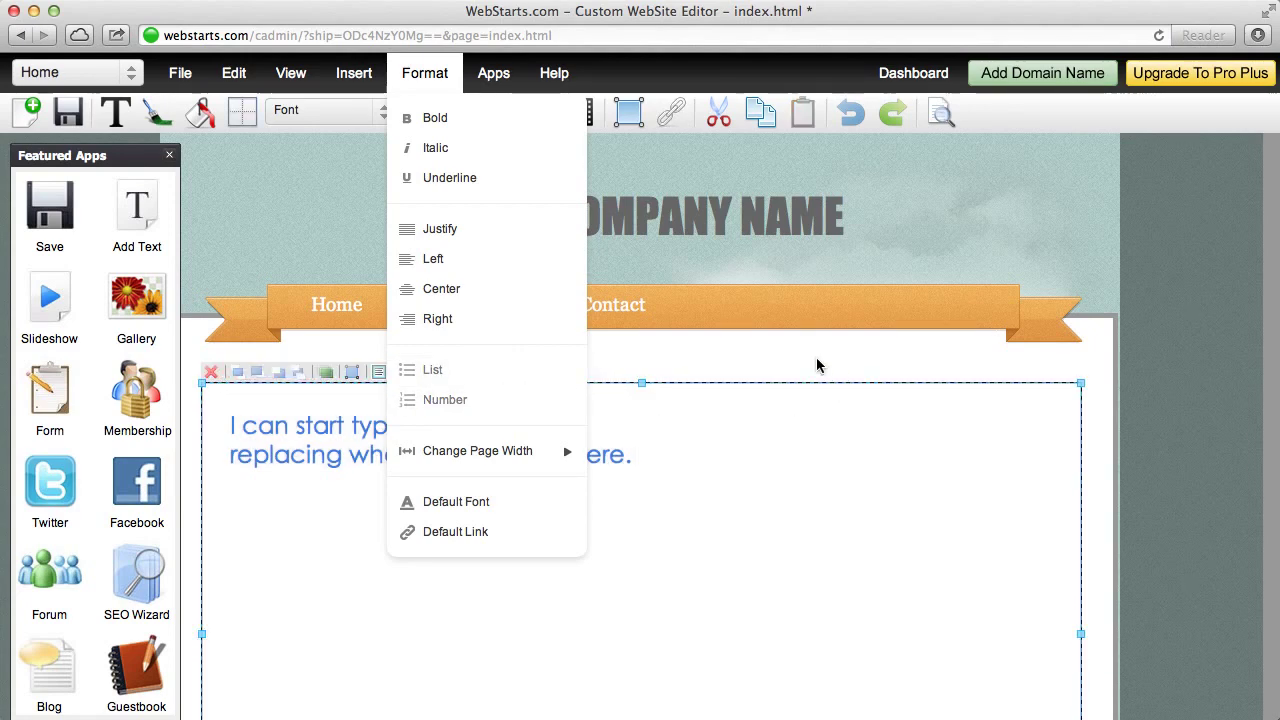
left_click(437, 85)
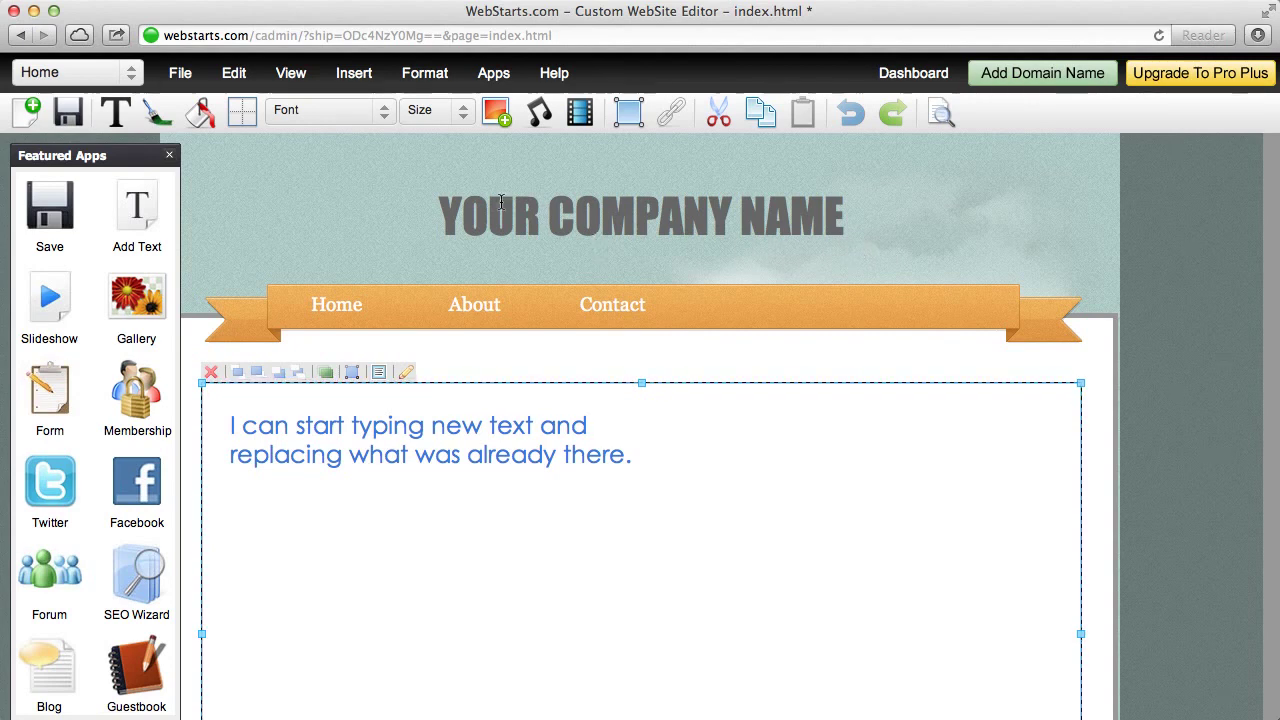
Upload the baseball picture 81.jpg from the computer to the site's image files
left_click(497, 110)
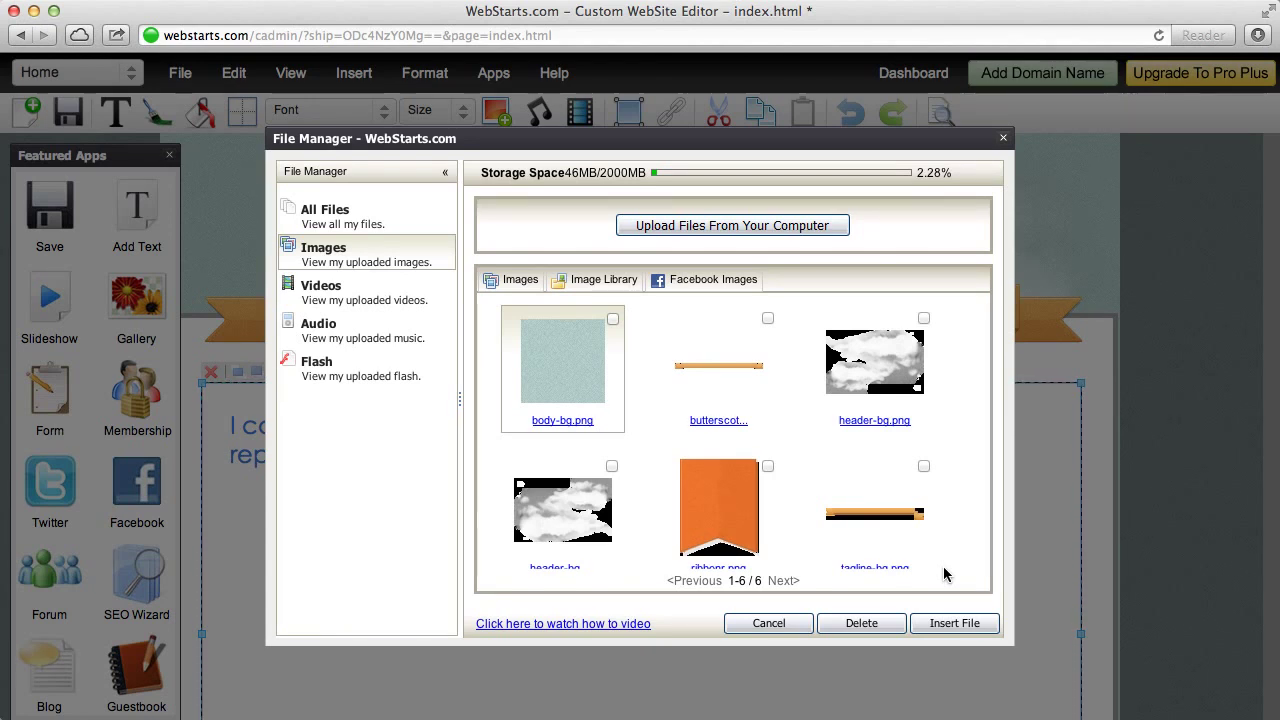
left_click(760, 226)
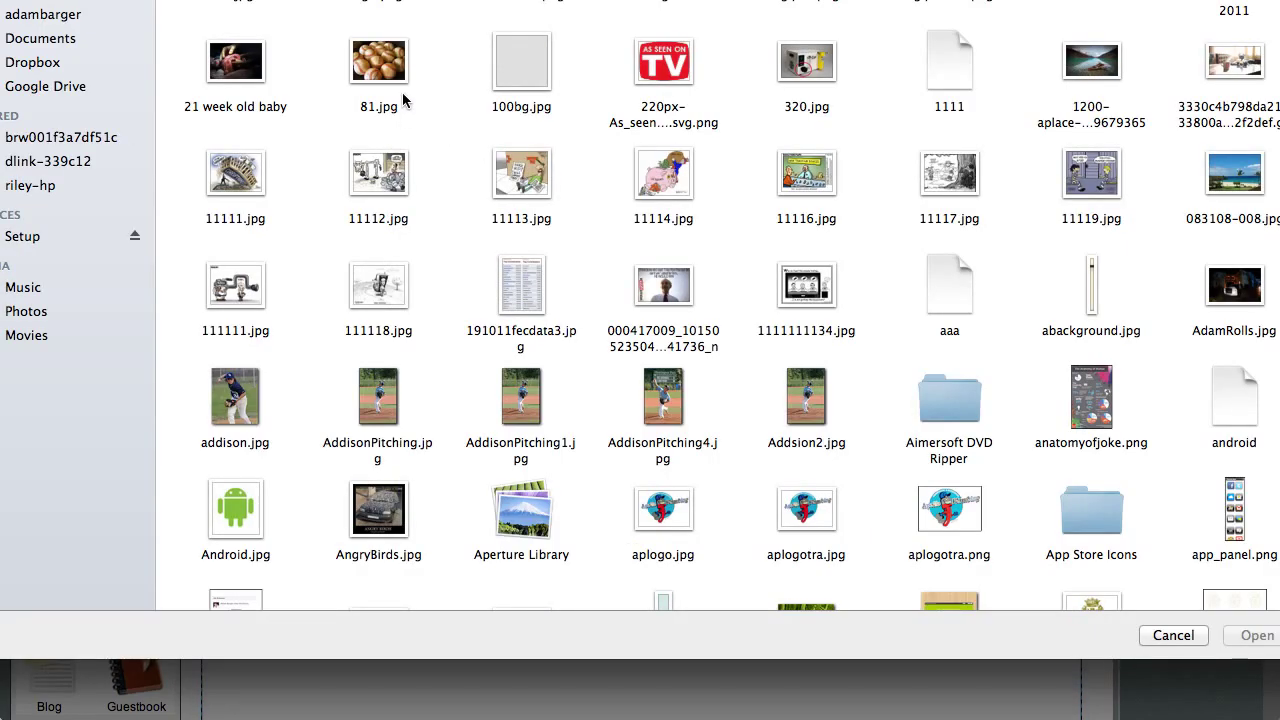
left_click(398, 60)
key("Return")
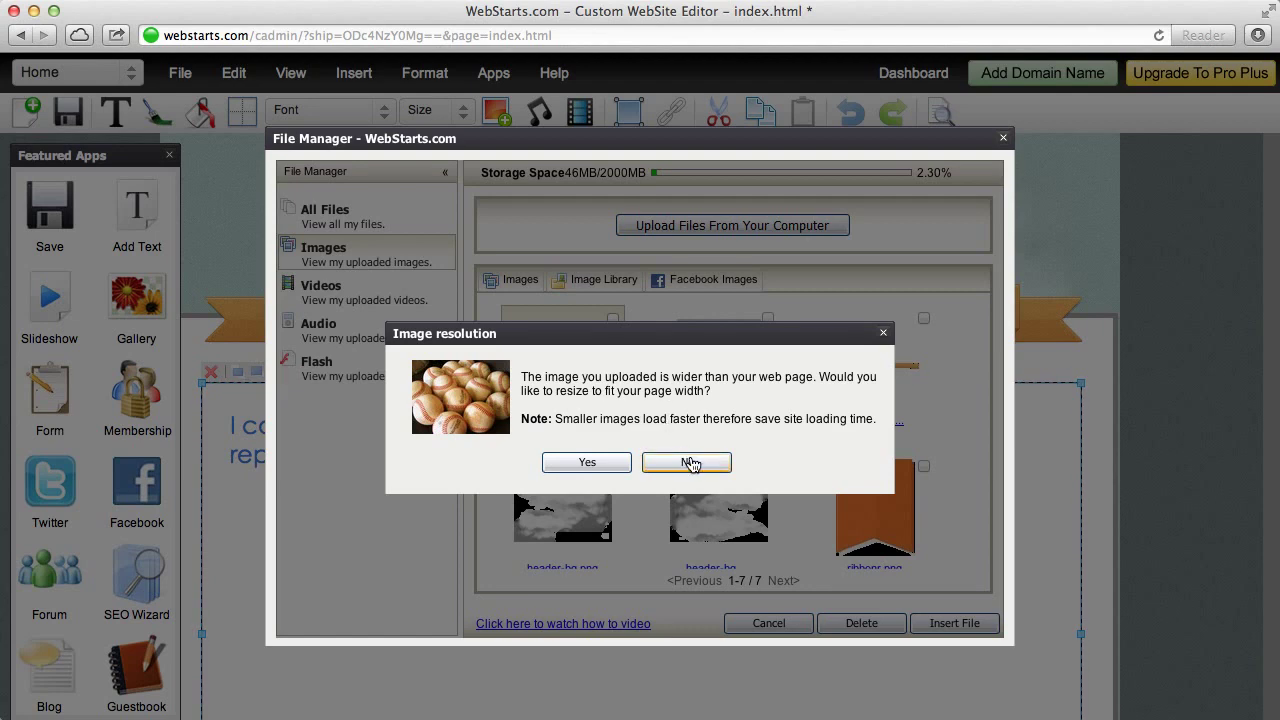
Accept resizing the uploaded picture to the page width and insert 81.jpg into the Home page
left_click(582, 462)
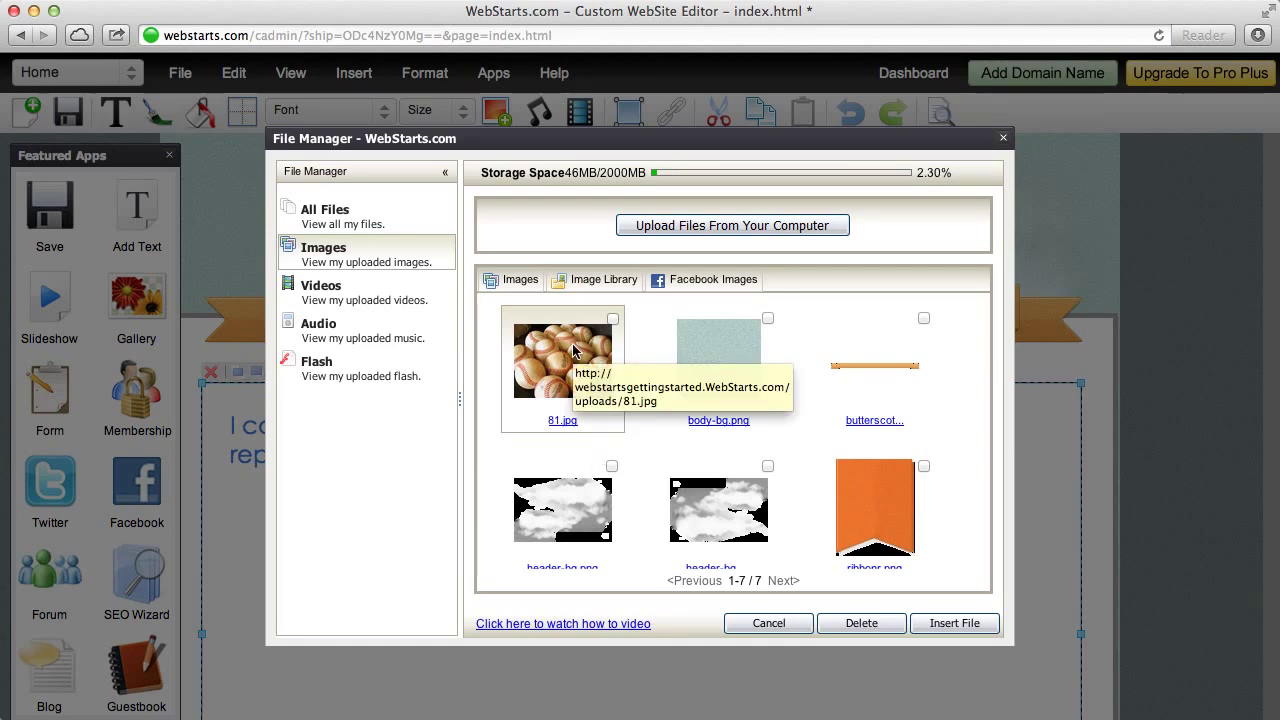
double_click(573, 349)
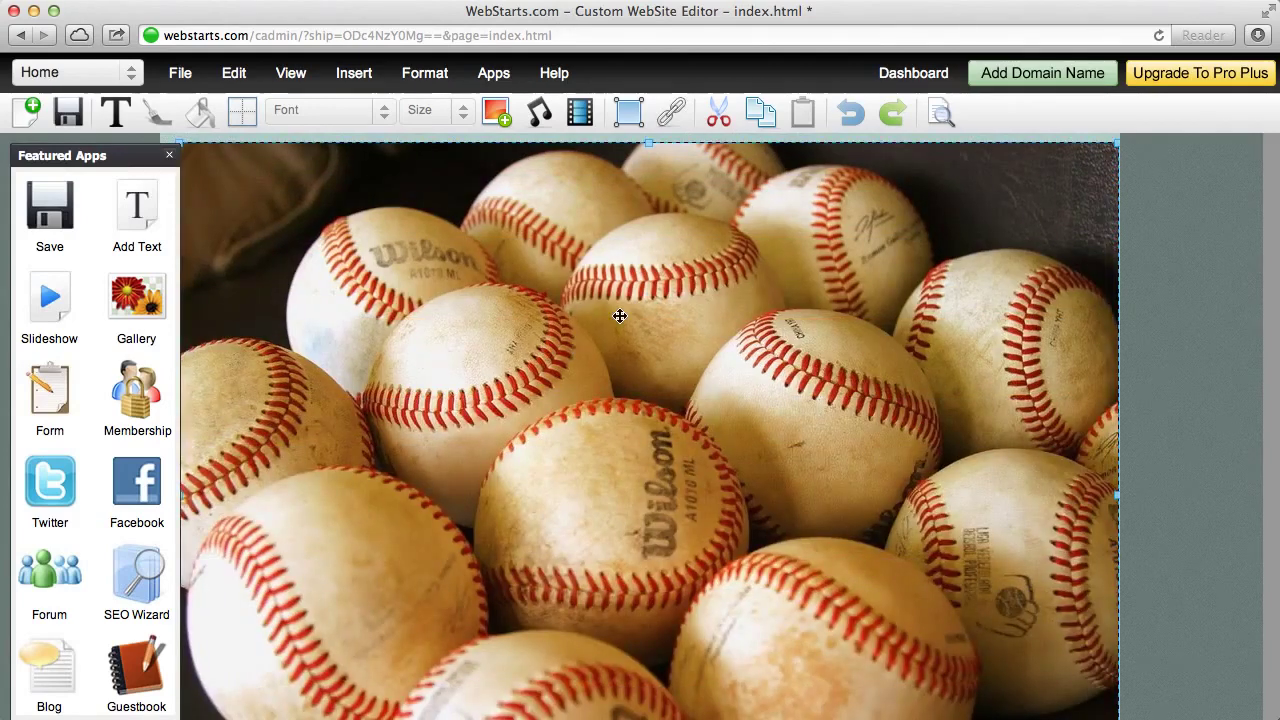
Shrink the baseball picture to about the width of the sentence and place it directly below the text
left_click_drag(620, 314, 651, 357)
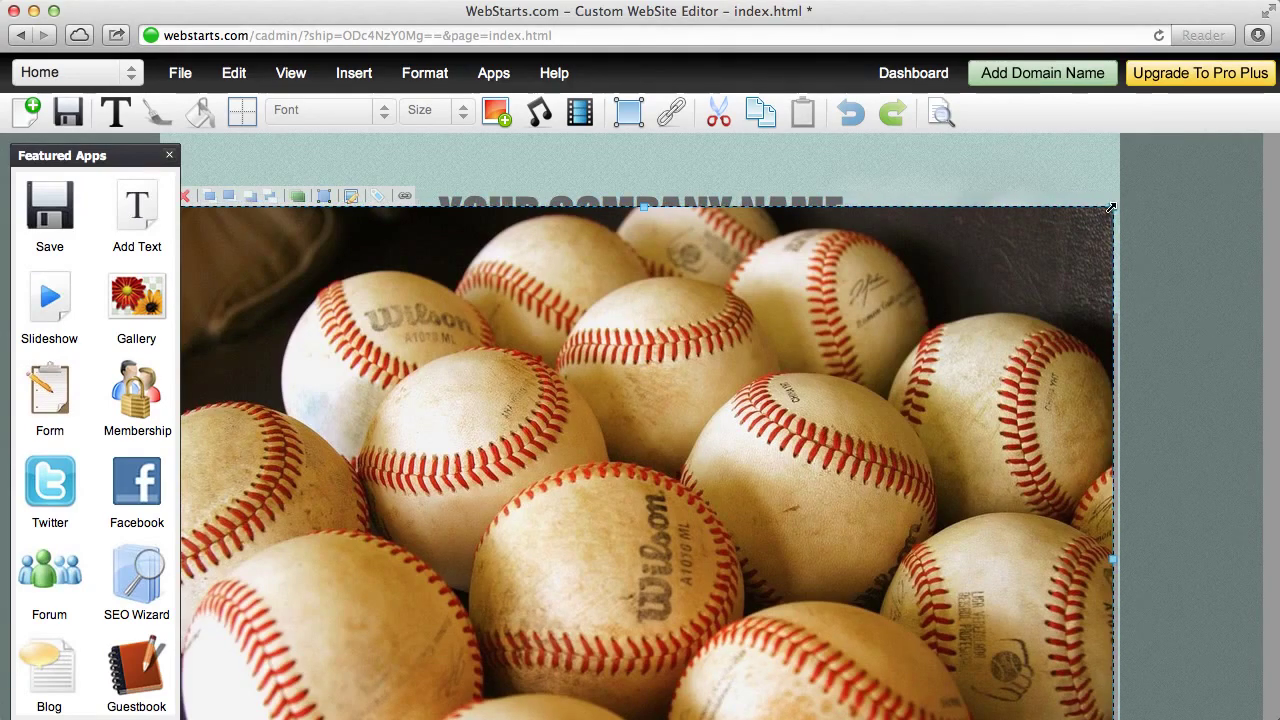
left_click_drag(1110, 208, 514, 541)
scroll(617, 592, "down", 3)
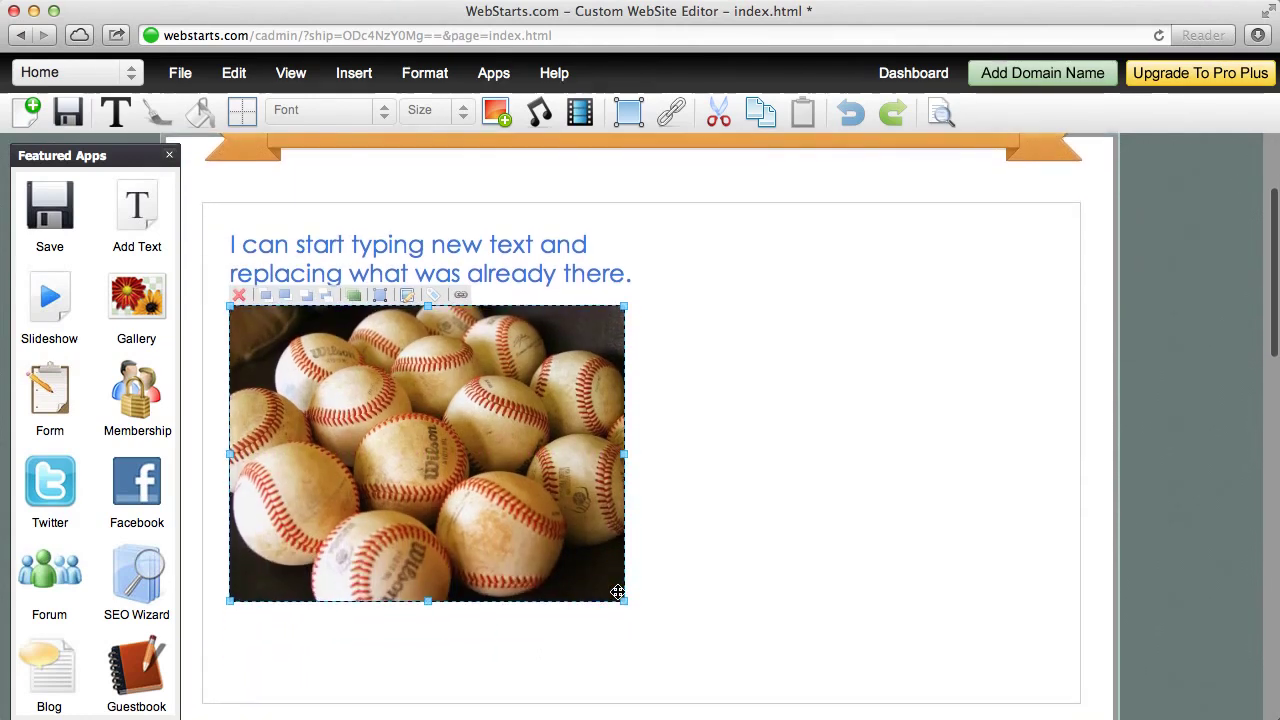
left_click(866, 295)
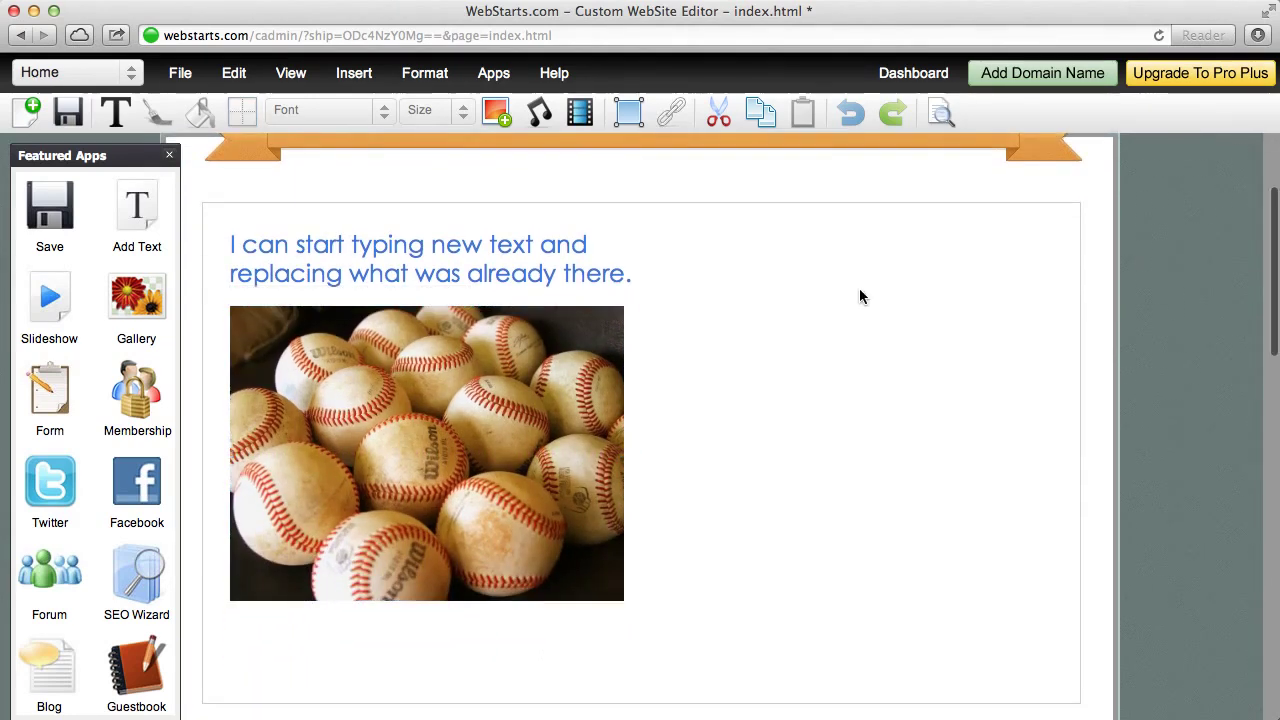
Delete the text box above the baseball picture and undo the deletion
scroll(866, 295, "up", 2)
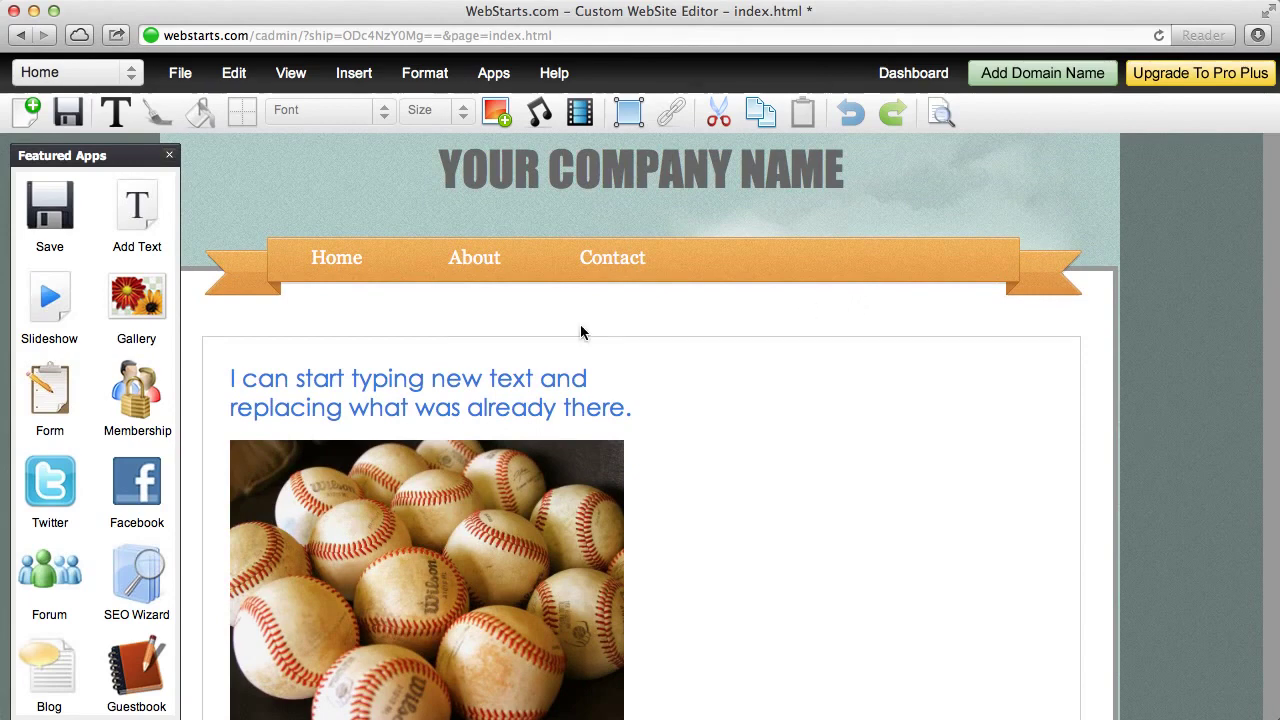
left_click(380, 615)
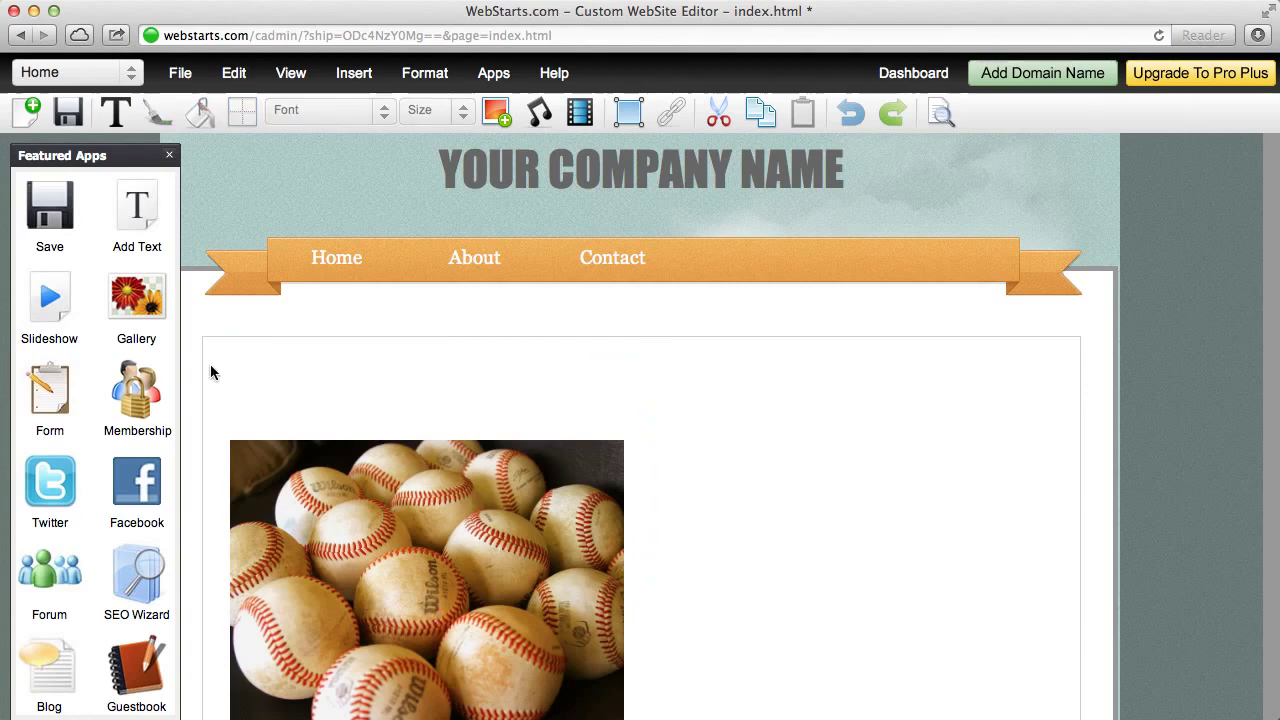
left_click(851, 113)
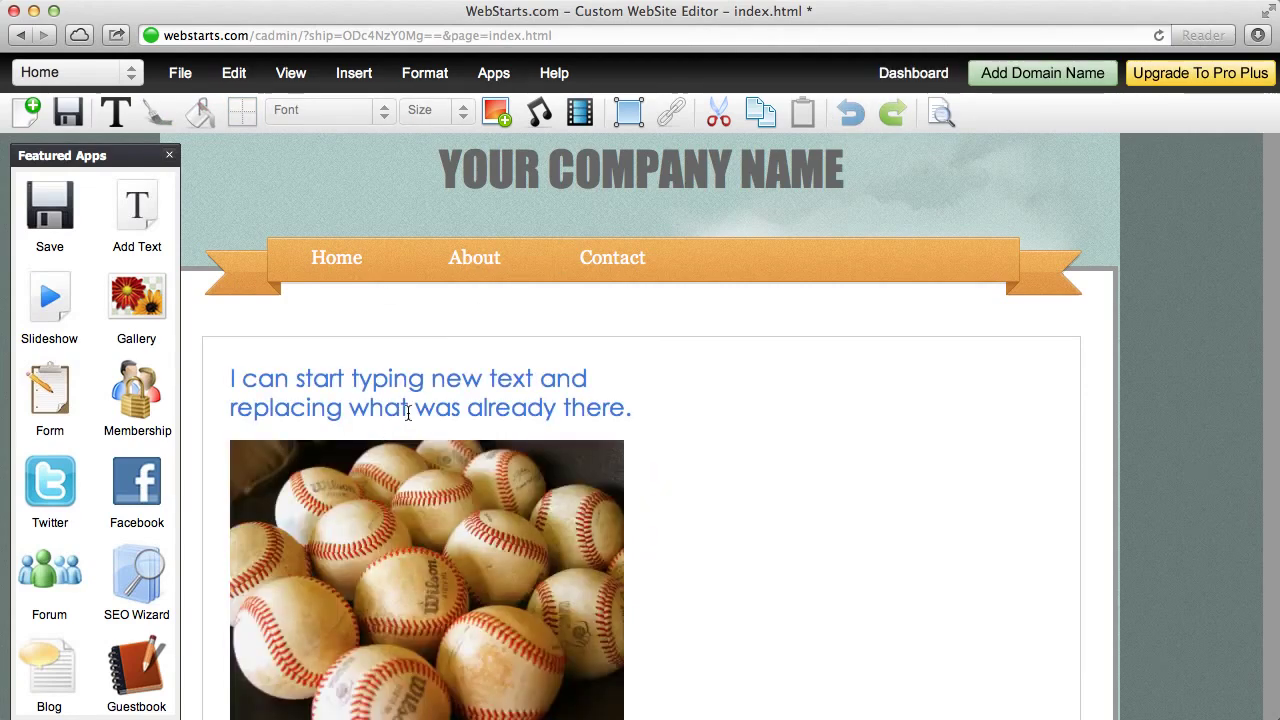
left_click(412, 406)
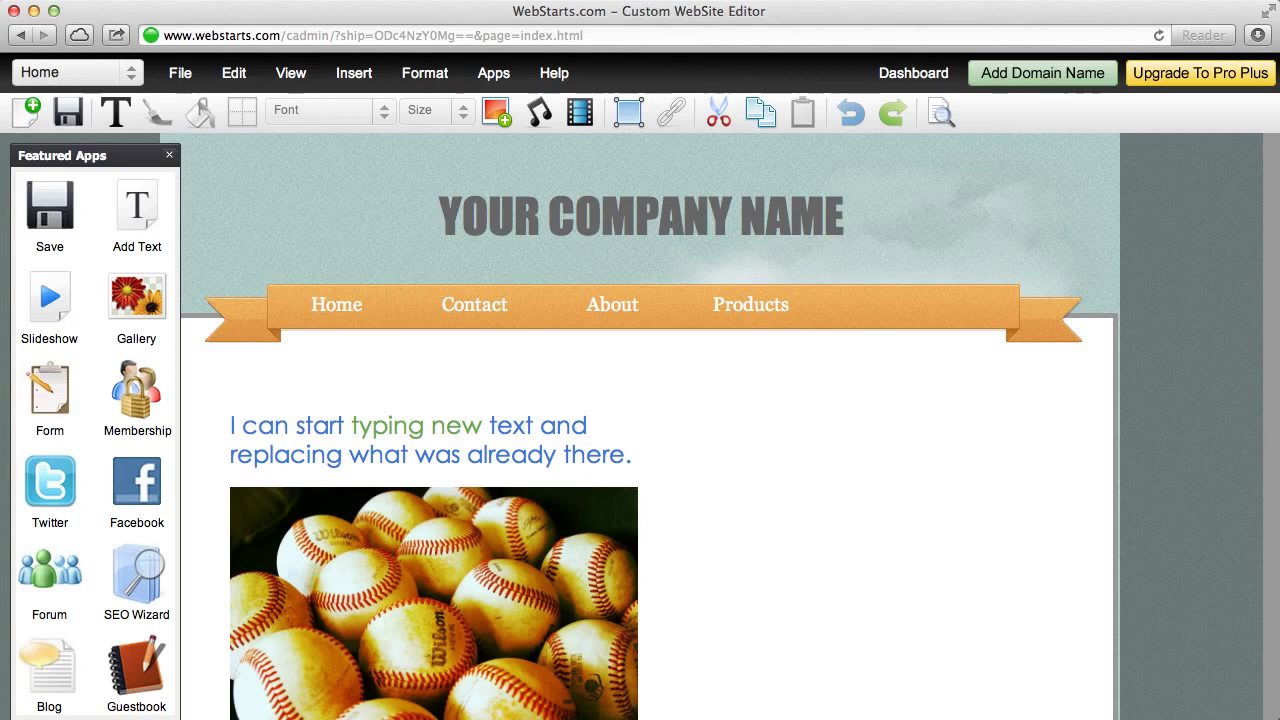
Nudge the baseball picture slightly within the area beneath the text
left_click(558, 567)
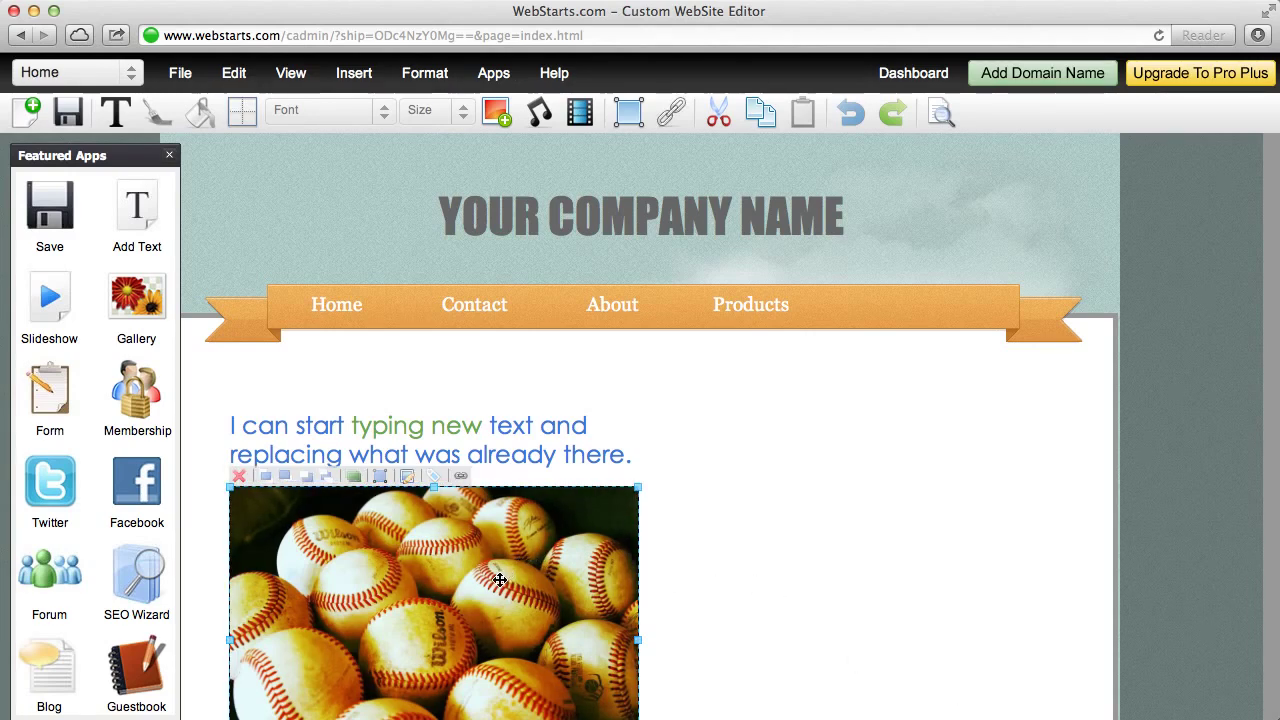
left_click_drag(508, 574, 486, 591)
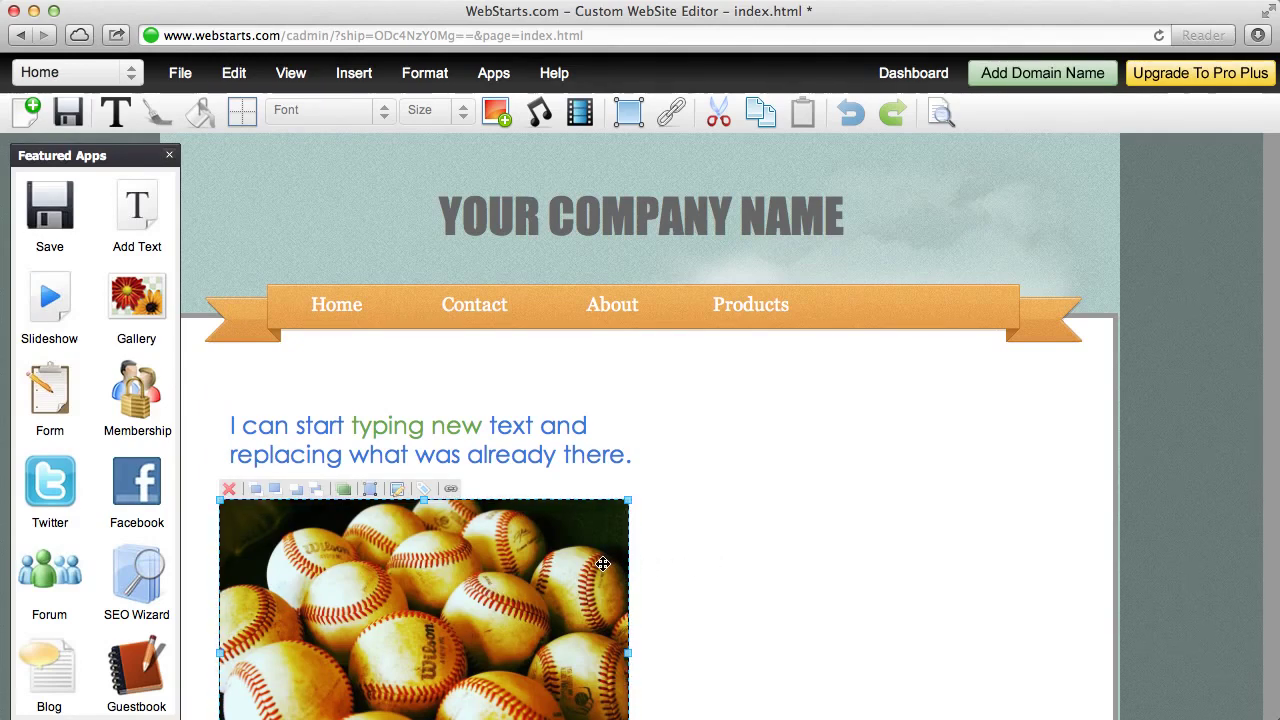
left_click_drag(603, 564, 605, 557)
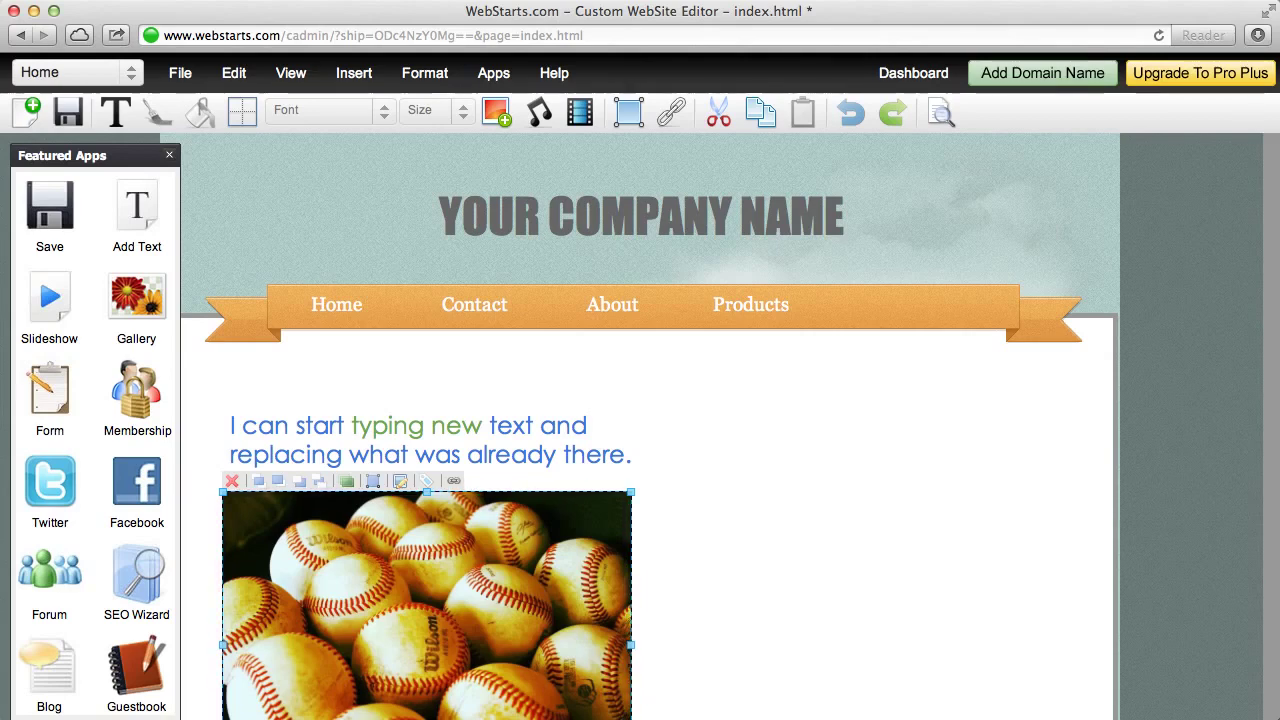
left_click_drag(426, 600, 646, 600)
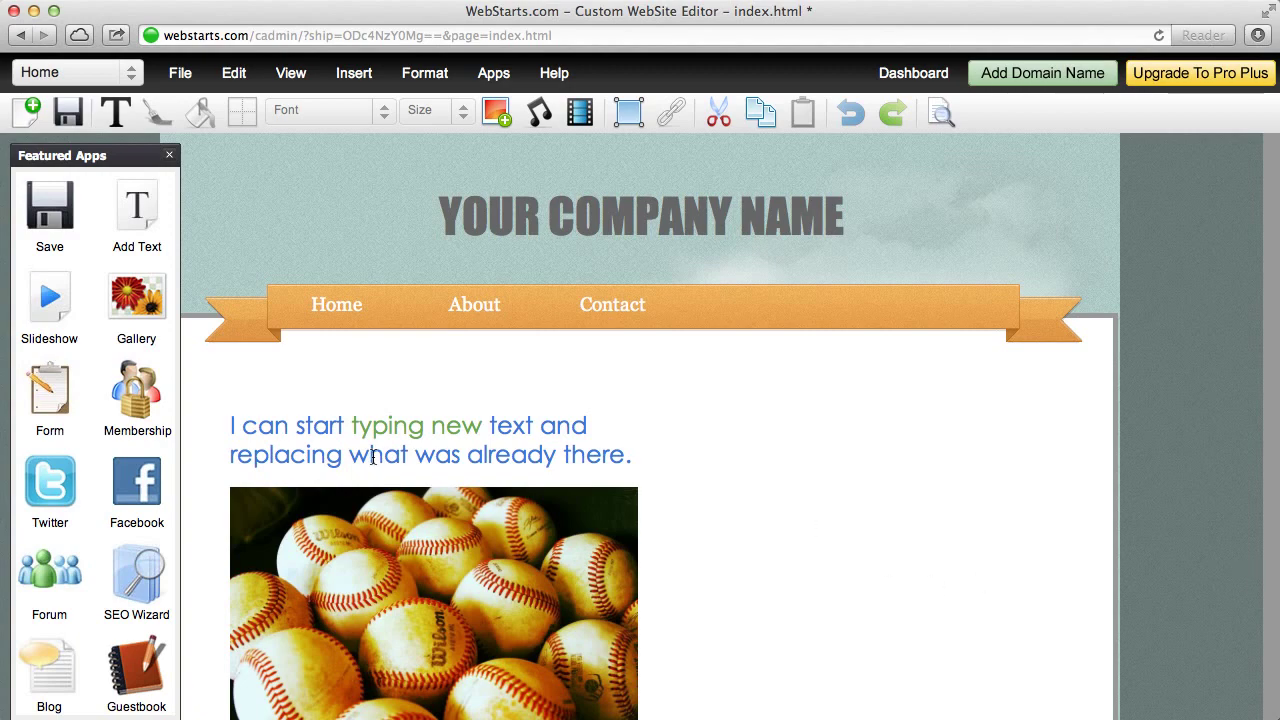
Create a new page named "Products" as a copy of the Home page
left_click(29, 112)
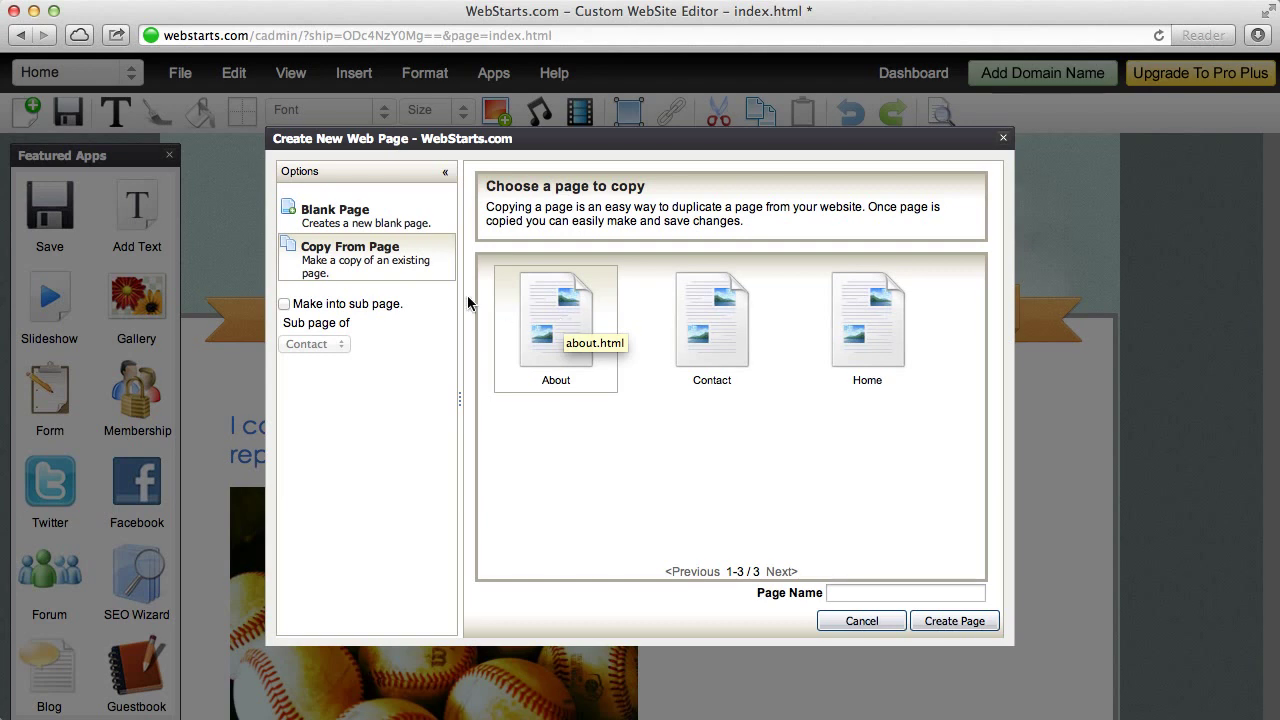
left_click(390, 226)
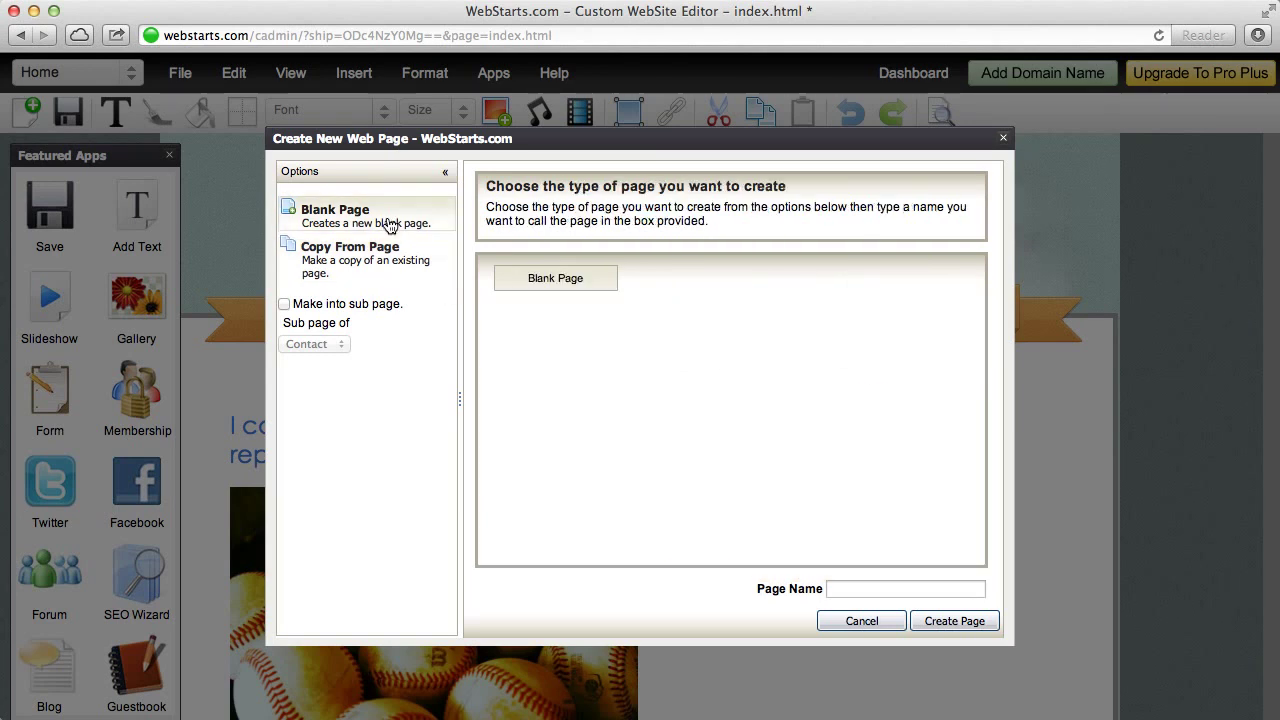
left_click(393, 250)
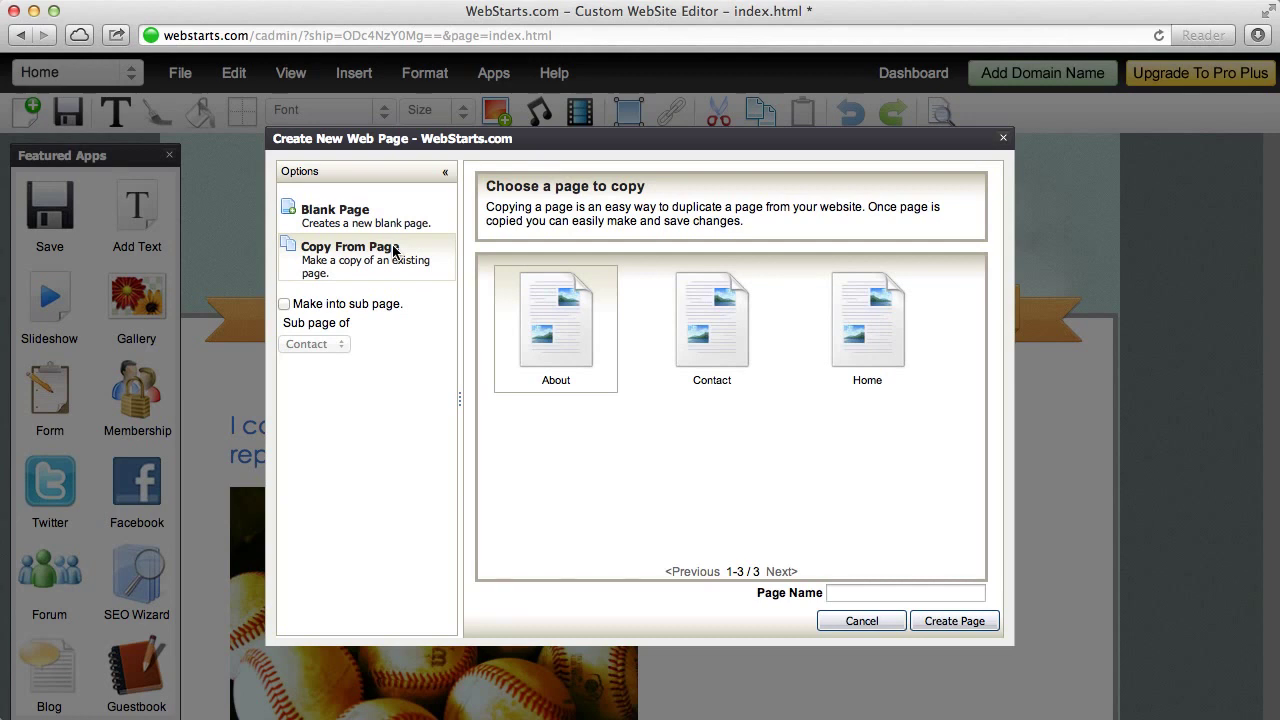
left_click(860, 306)
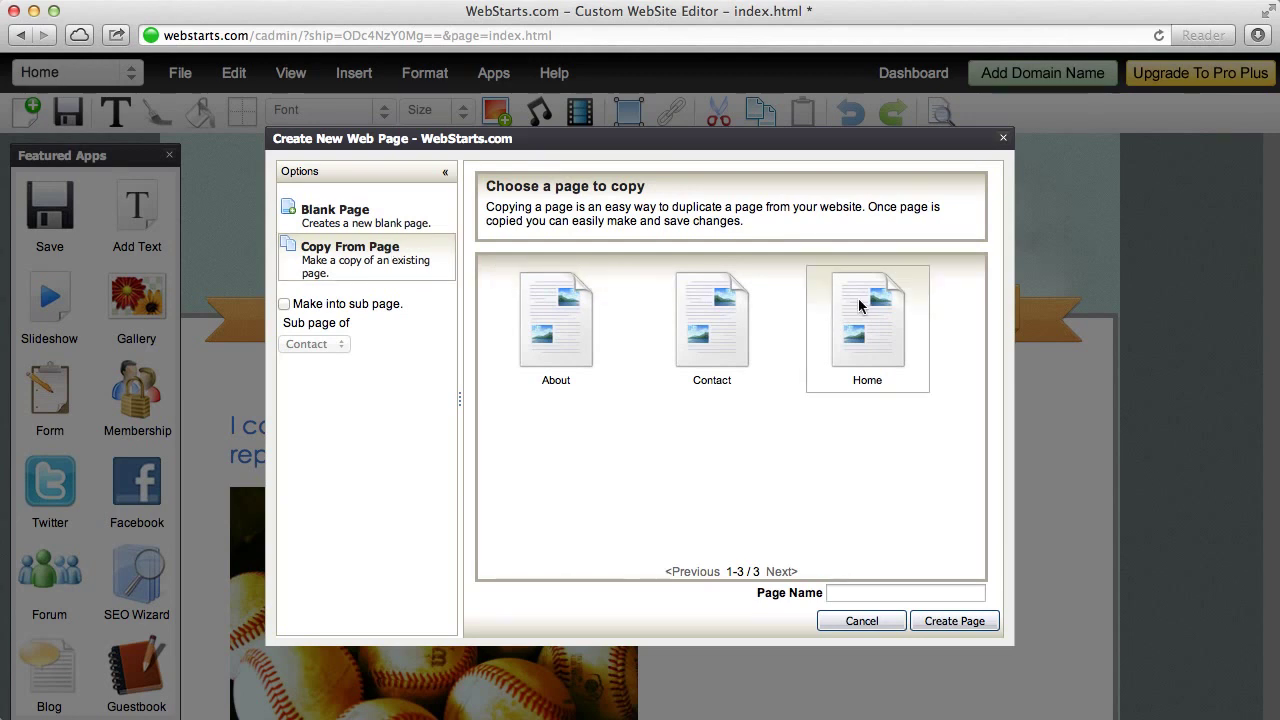
left_click(891, 591)
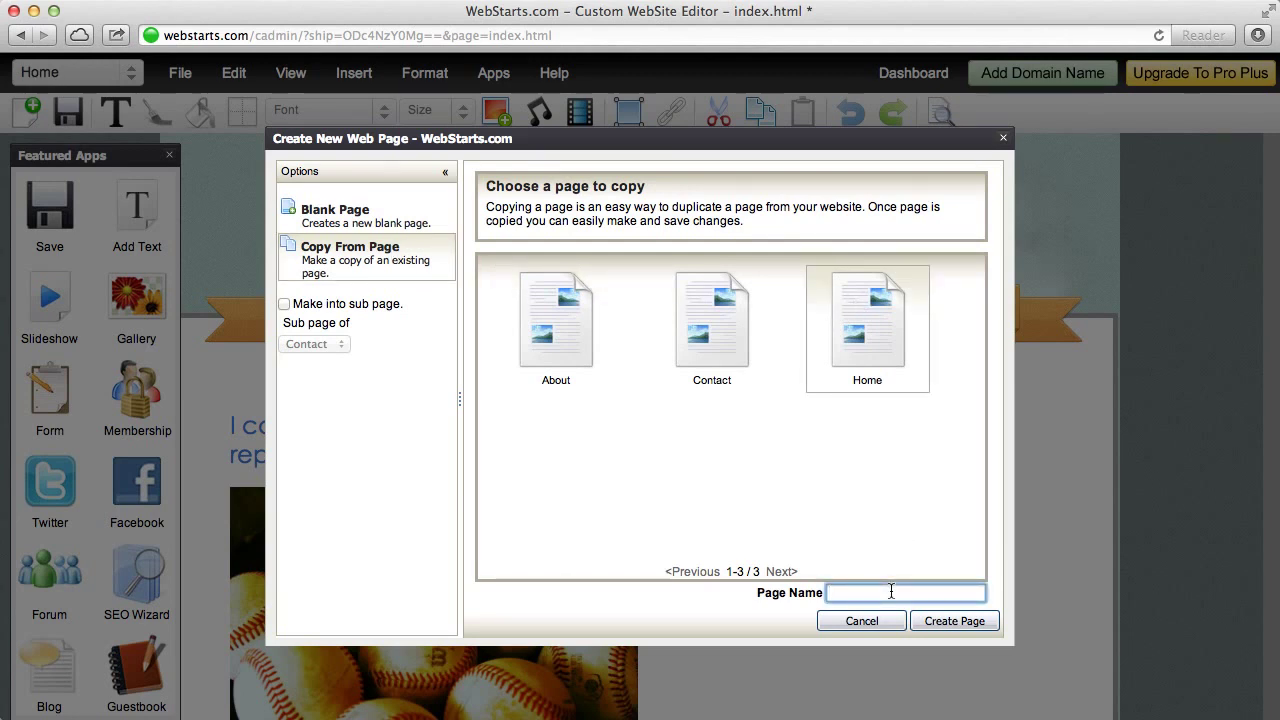
type("Products")
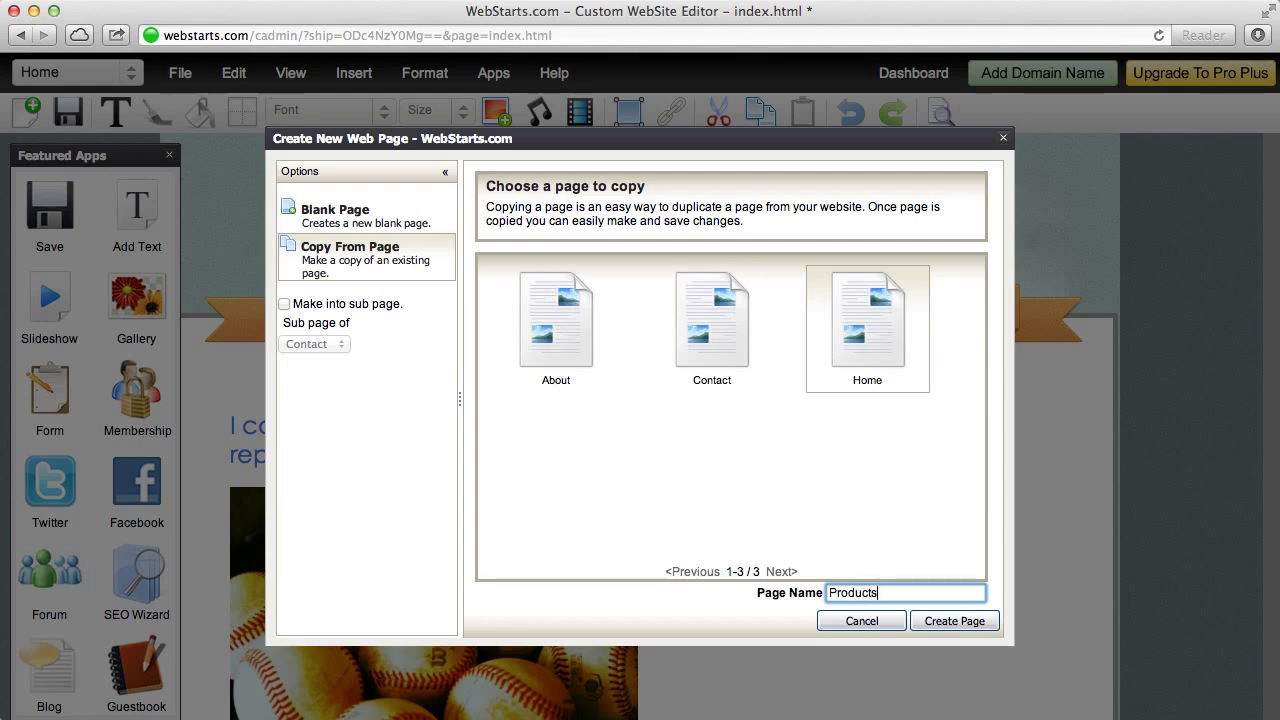
left_click(975, 628)
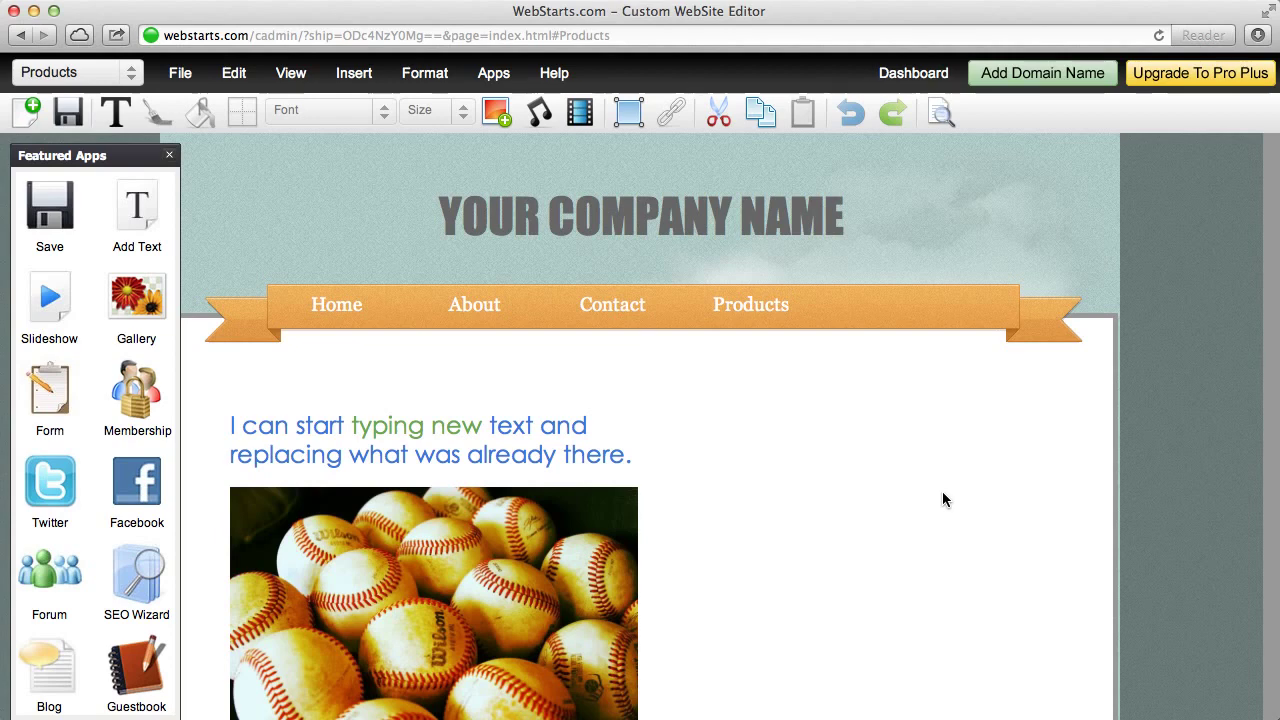
left_click(131, 76)
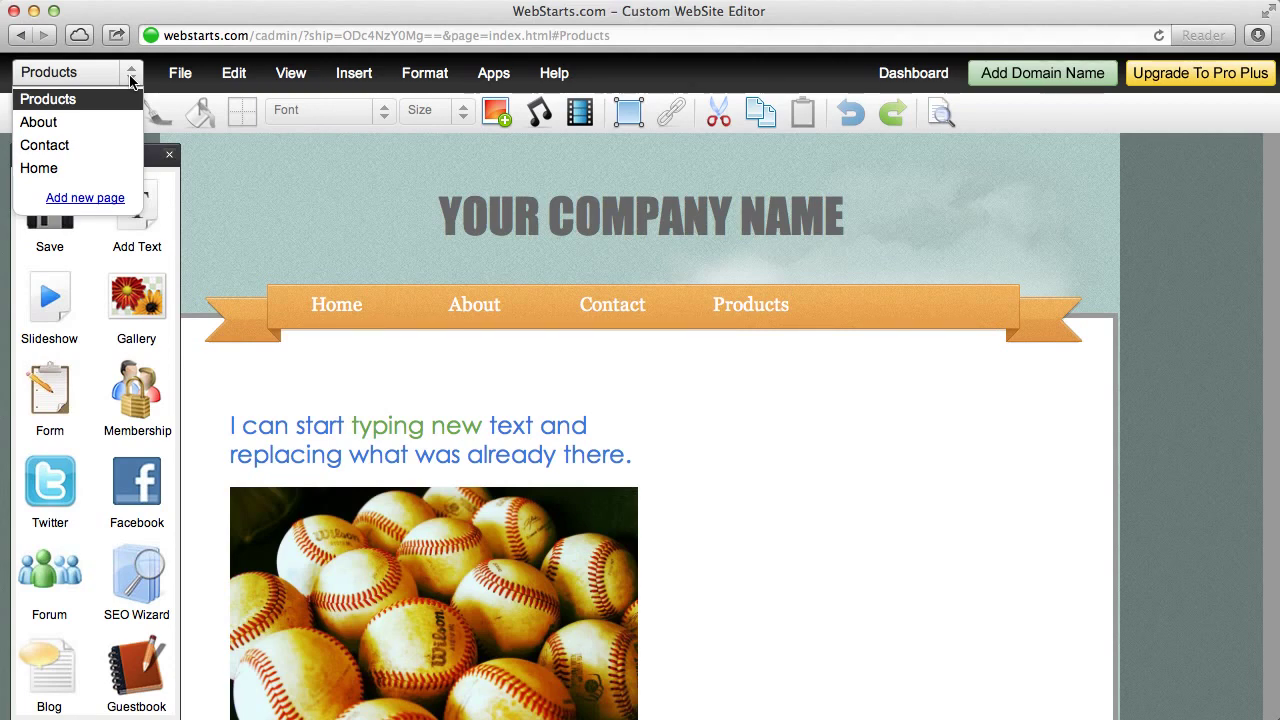
left_click(742, 427)
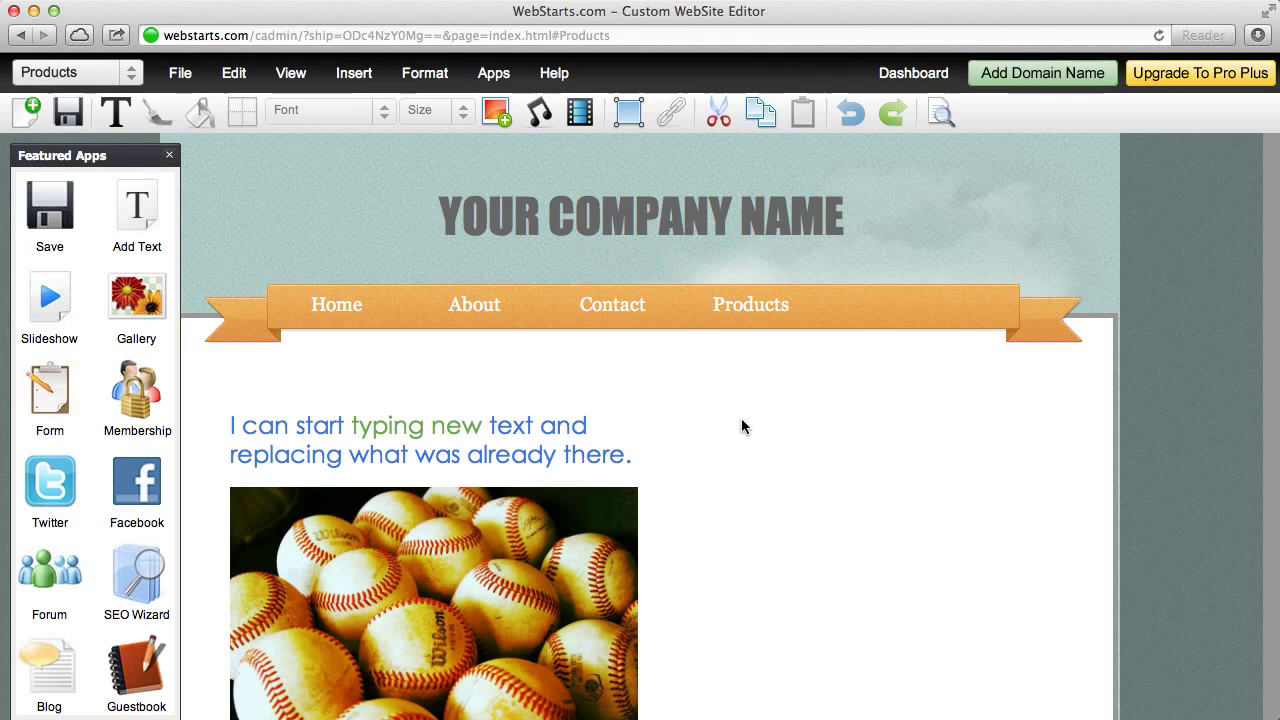
Duplicate the text box on the Products page and place the copy beside the original, aligned at the same height
scroll(742, 427, "down", 3)
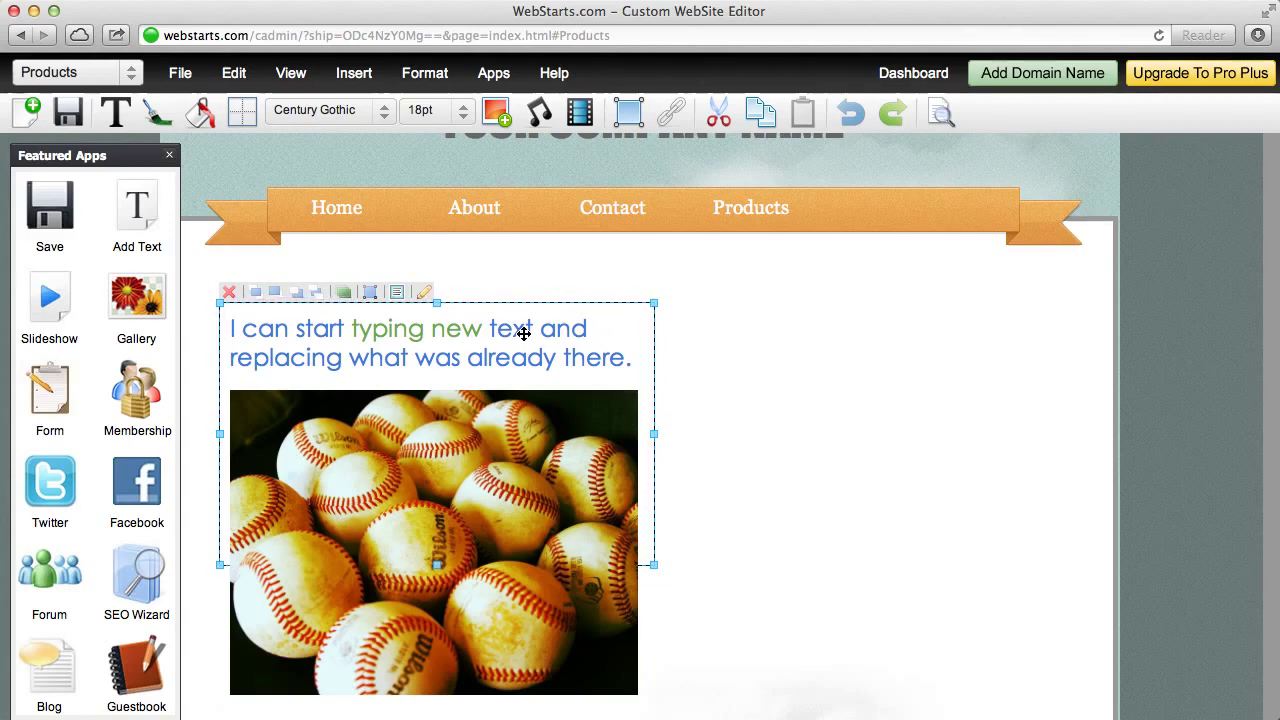
scroll(523, 333, "up", 3)
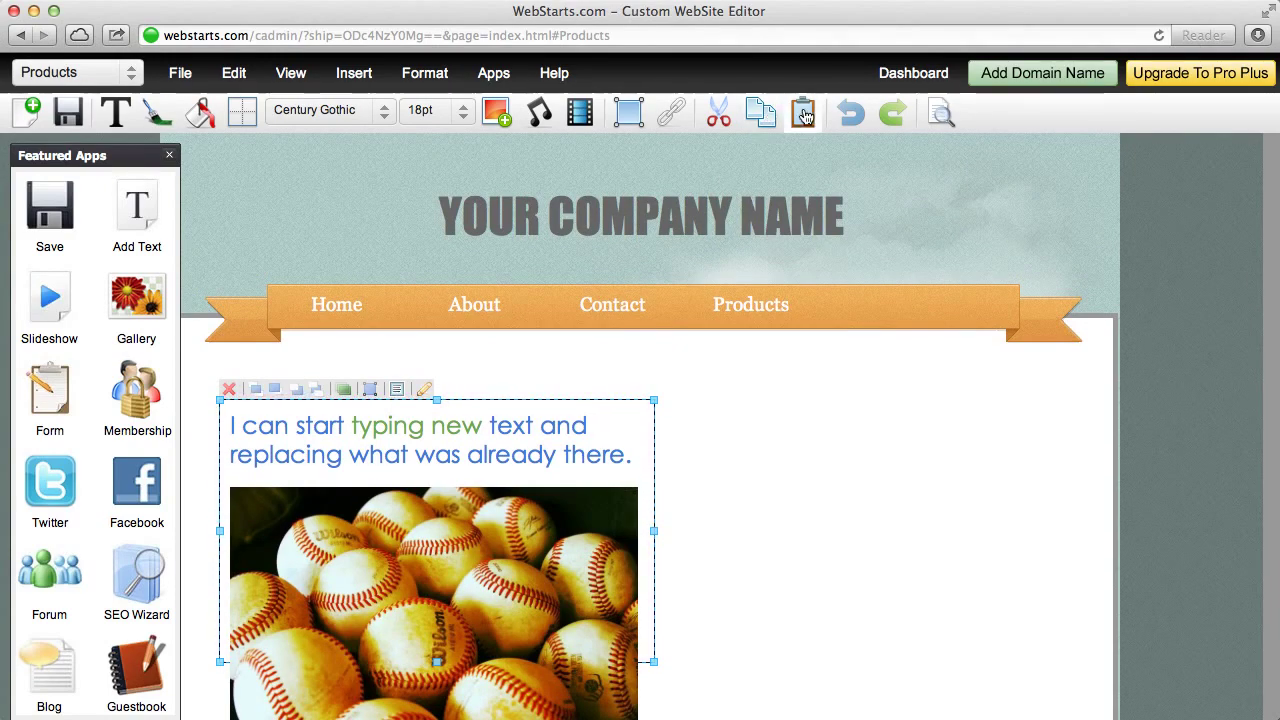
left_click(805, 115)
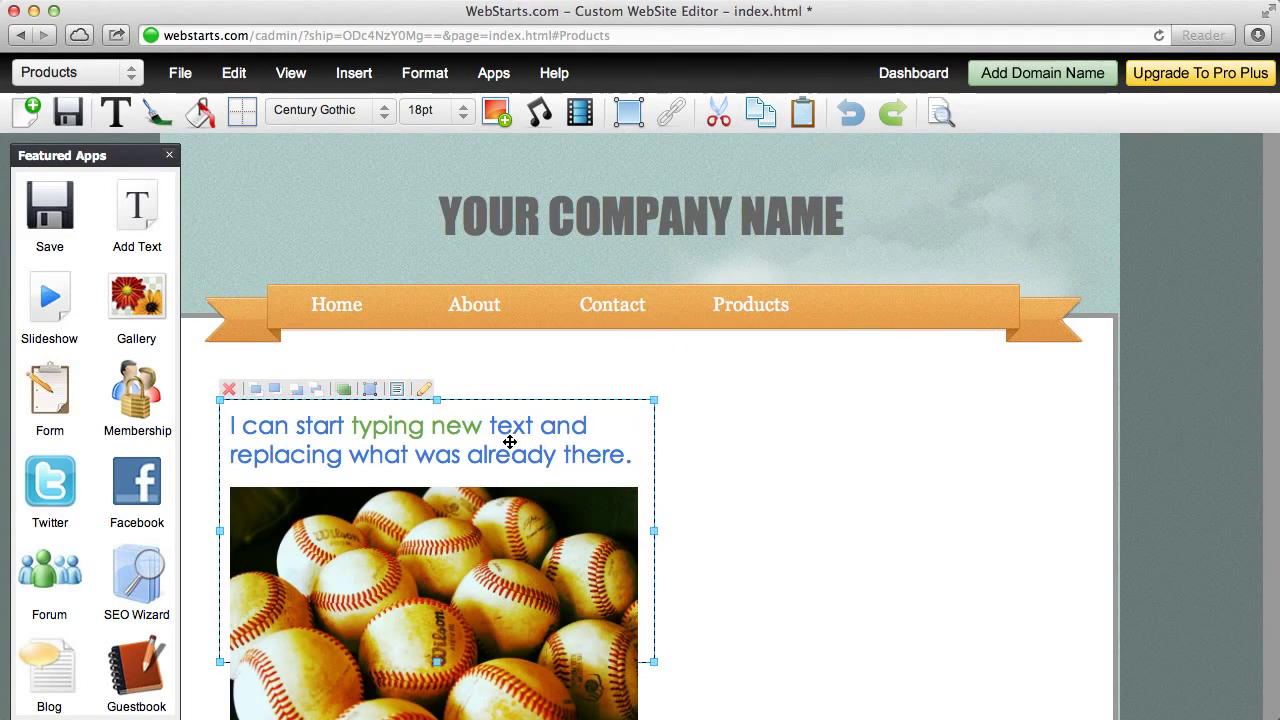
left_click_drag(510, 441, 948, 436)
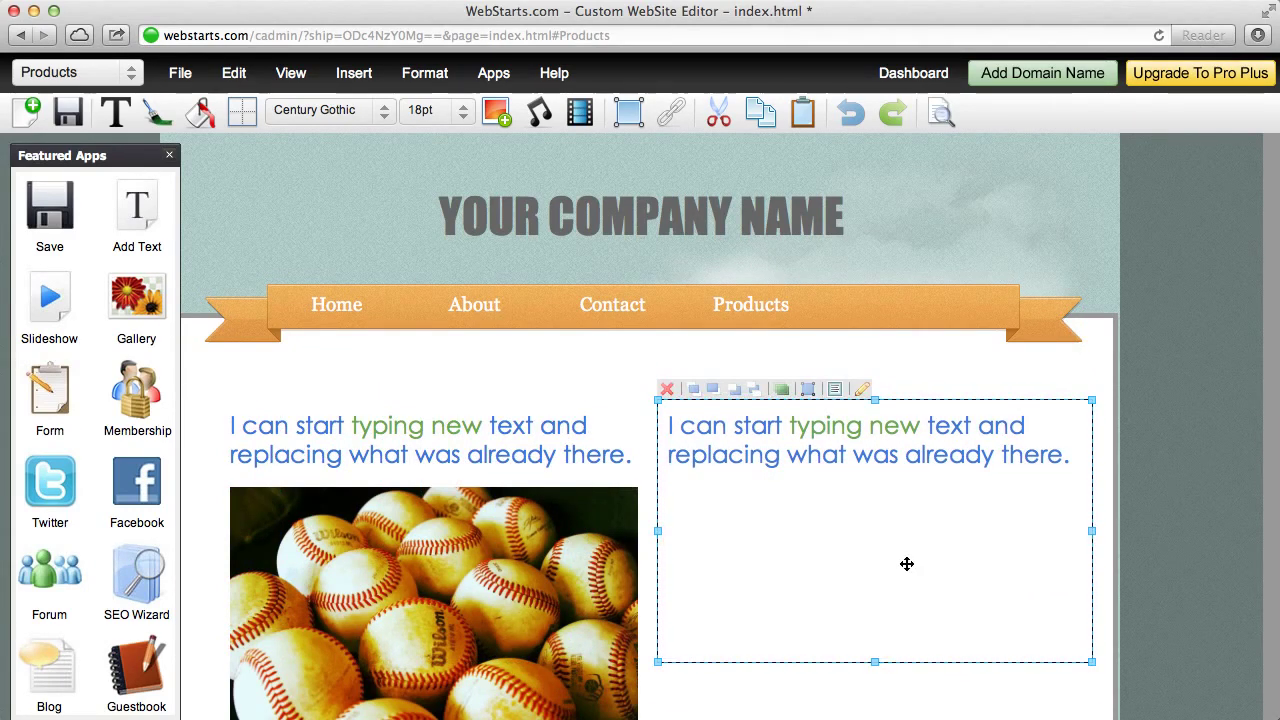
Add the line "This is some more text." at the end of the copied text box and save the page
left_click(986, 517)
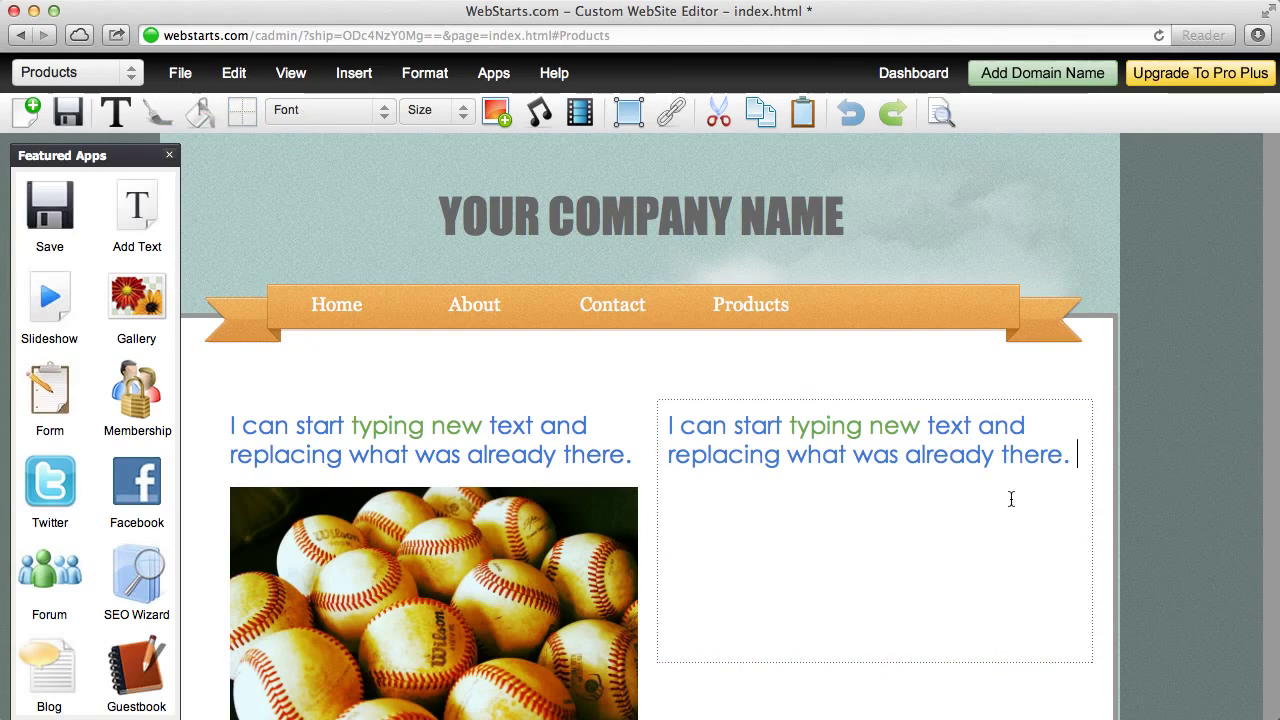
key("Return")
type("This is some more text.")
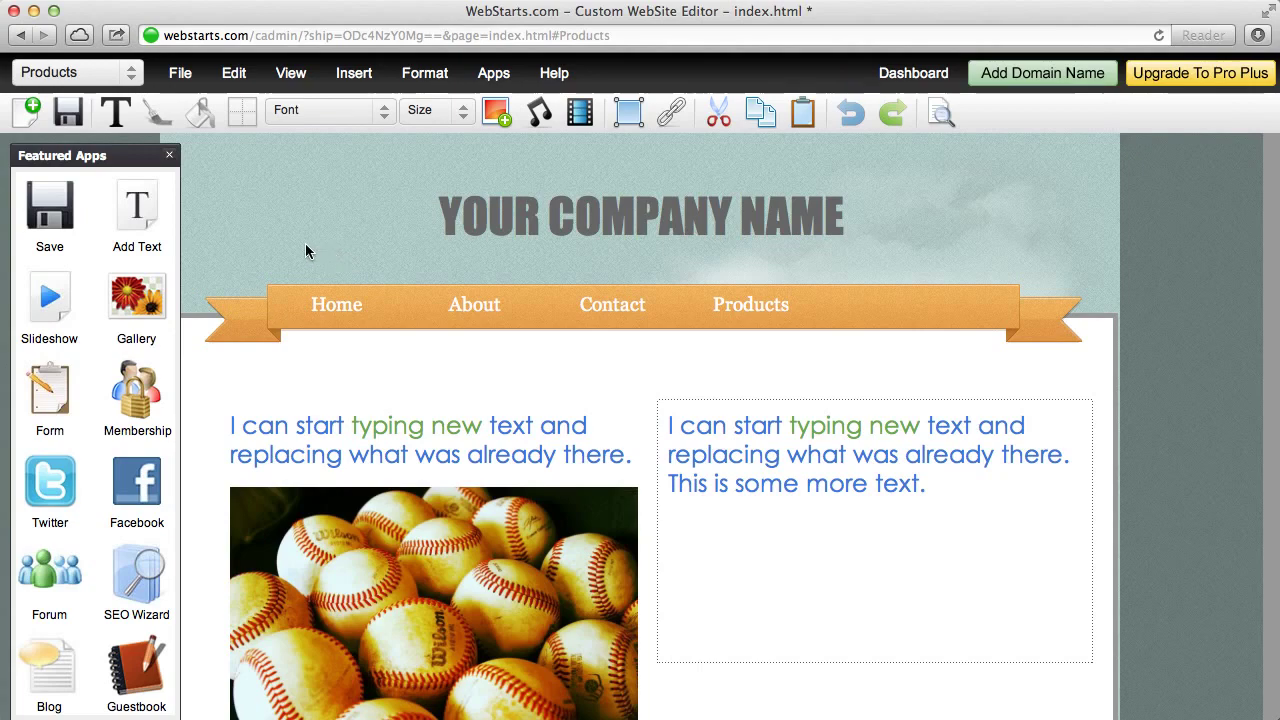
left_click(68, 114)
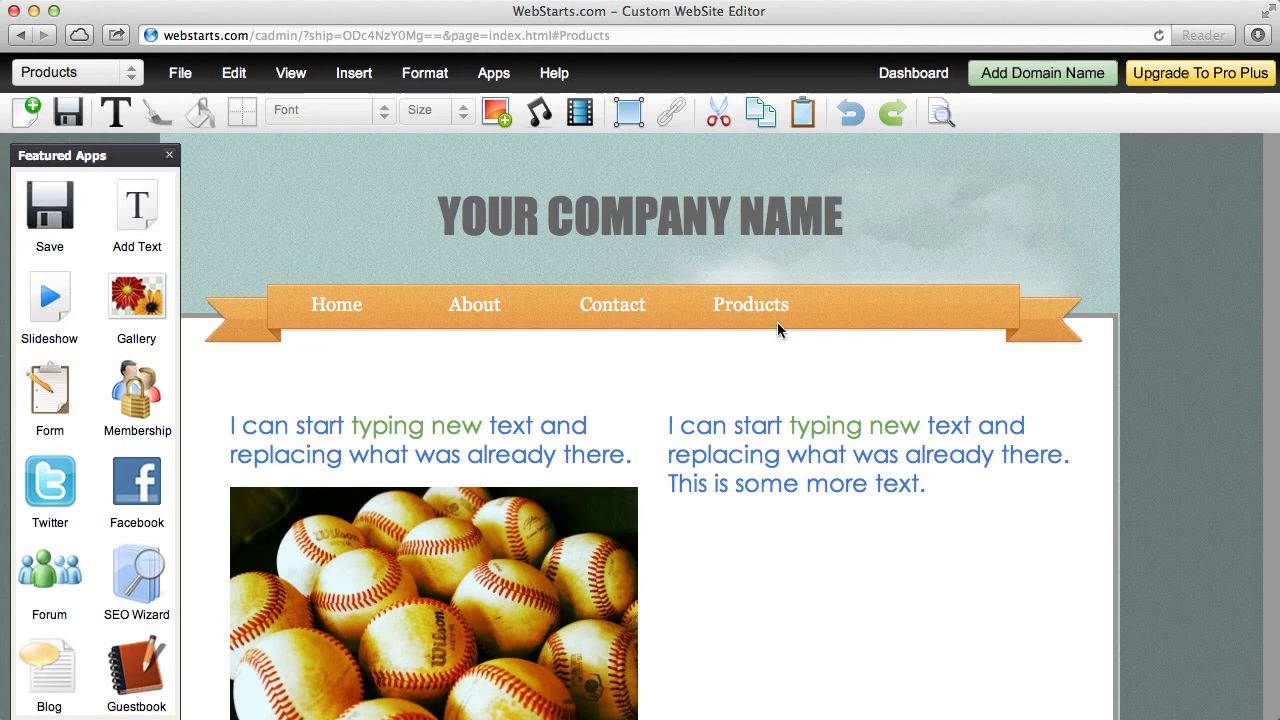
Go to the site dashboard and move the About page below Contact in the page order
left_click(922, 77)
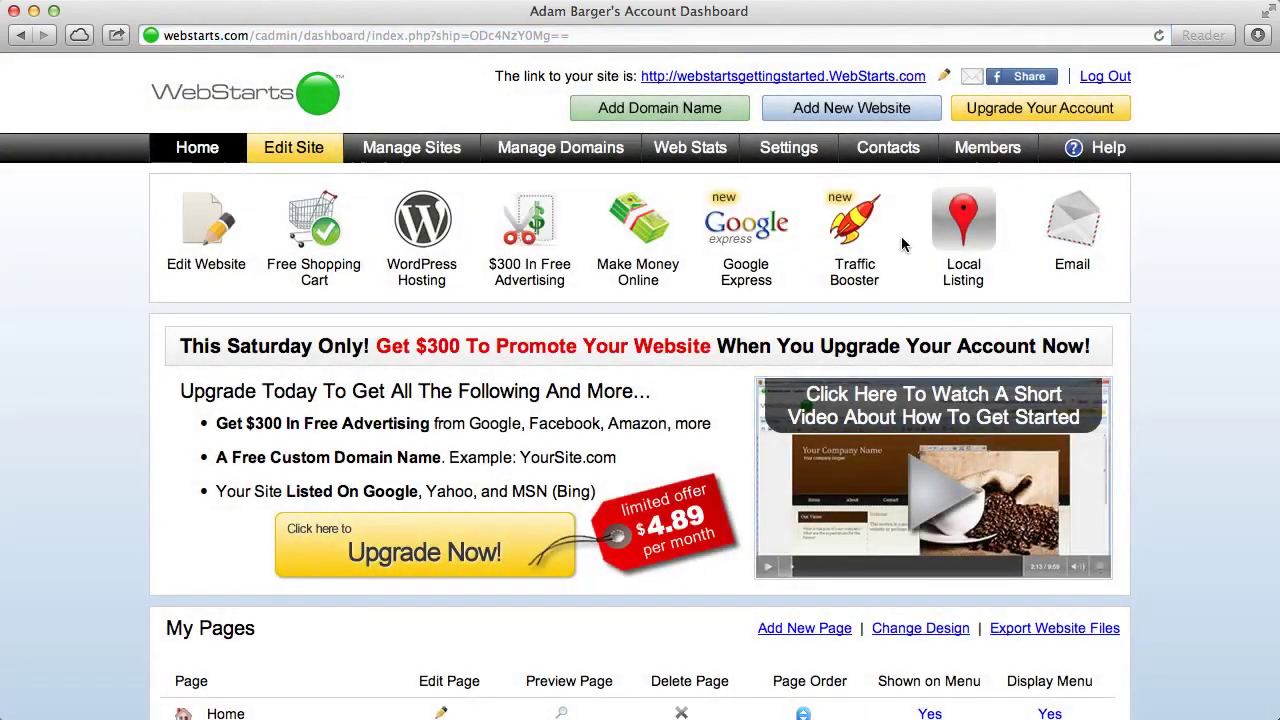
scroll(898, 313, "down", 4)
scroll(898, 313, "down", 3)
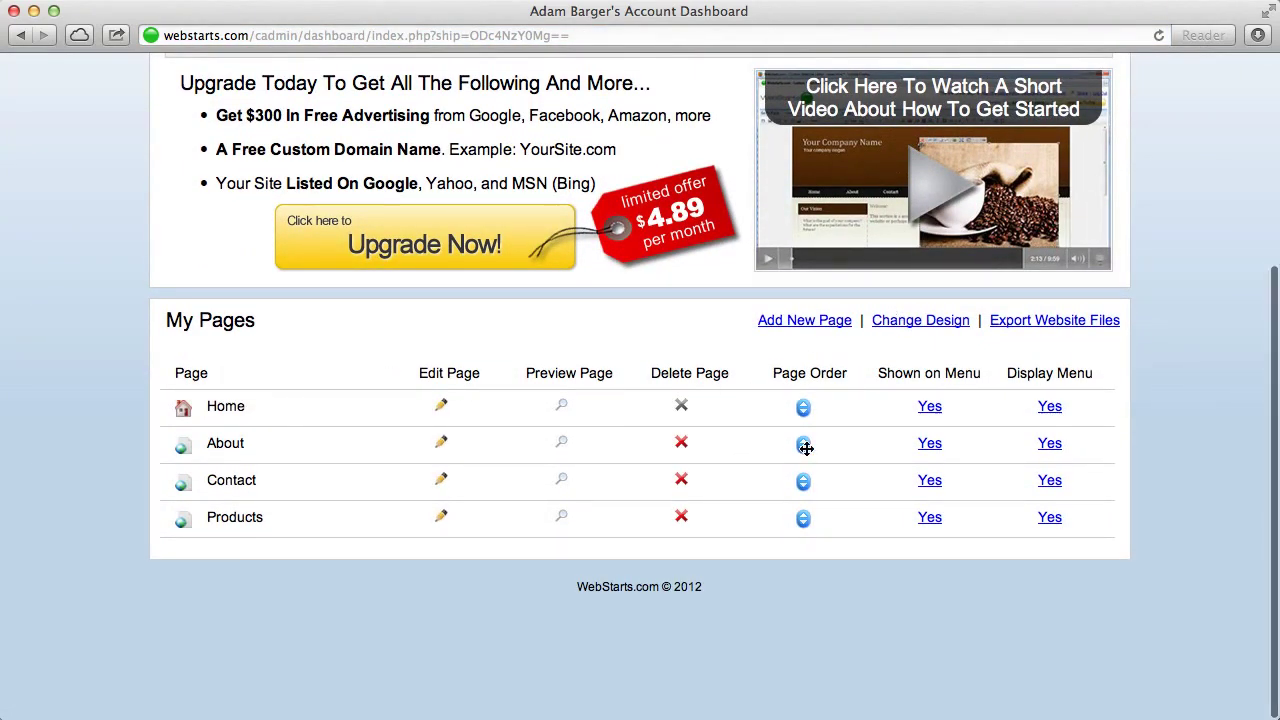
left_click_drag(802, 445, 802, 480)
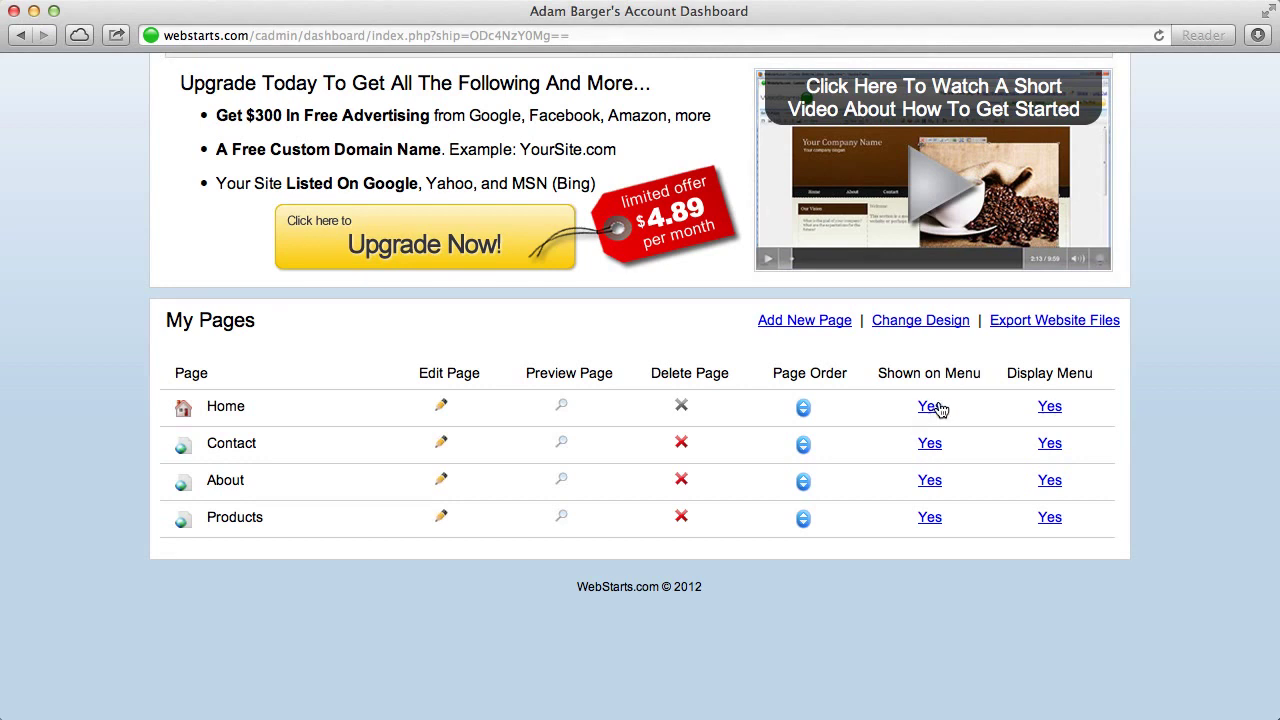
Hide the Products page from the site's menu and preview that page
left_click(930, 518)
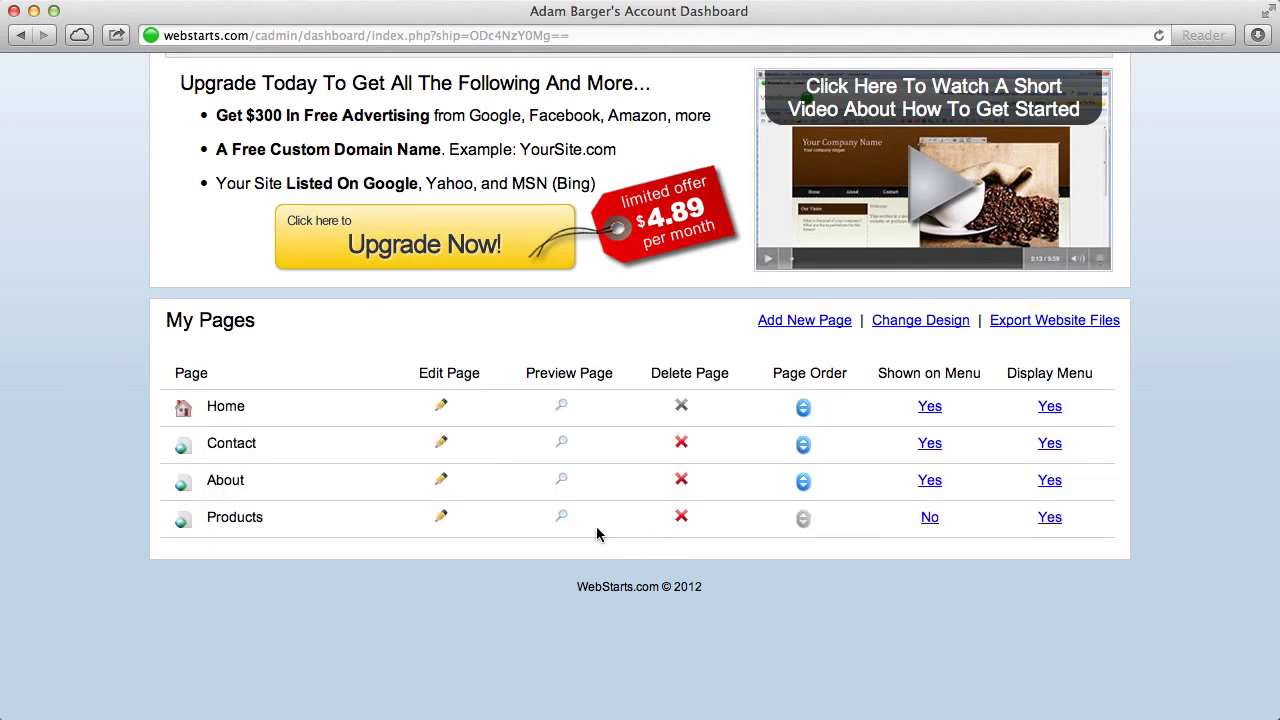
left_click(561, 518)
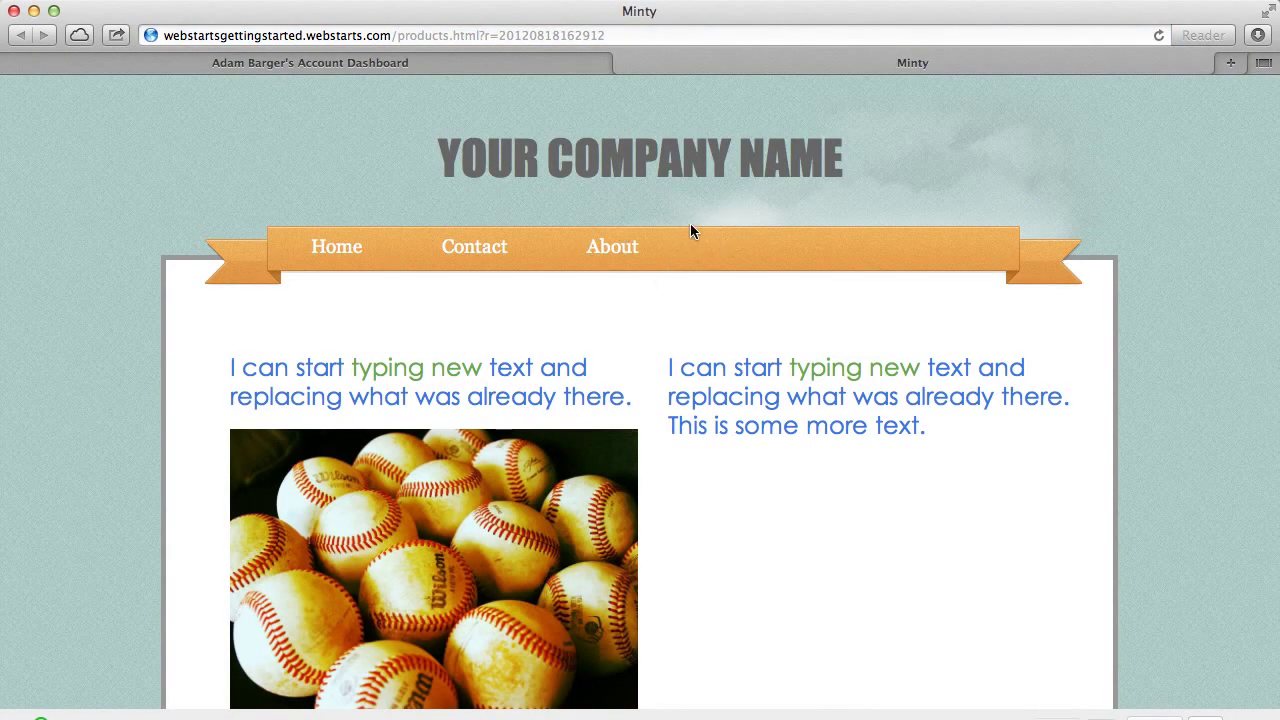
left_click(621, 63)
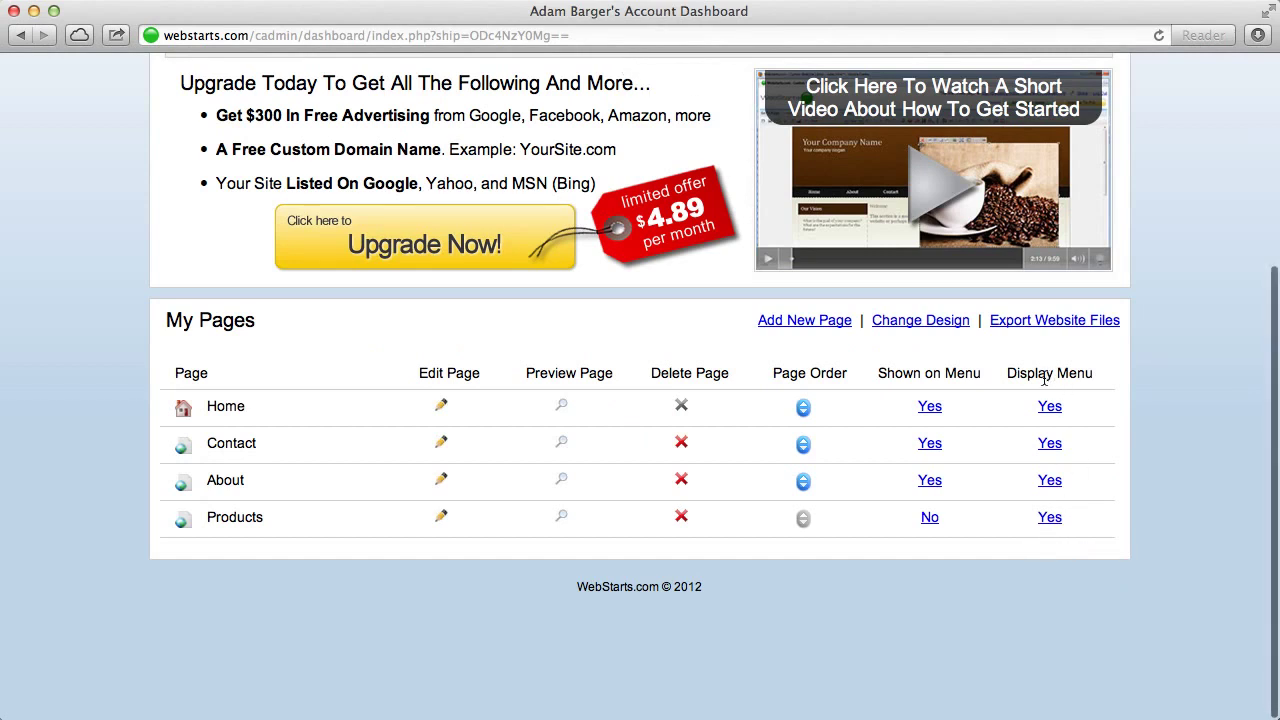
Turn off the menu display on the Products page, preview that page and return to the dashboard
left_click(1049, 517)
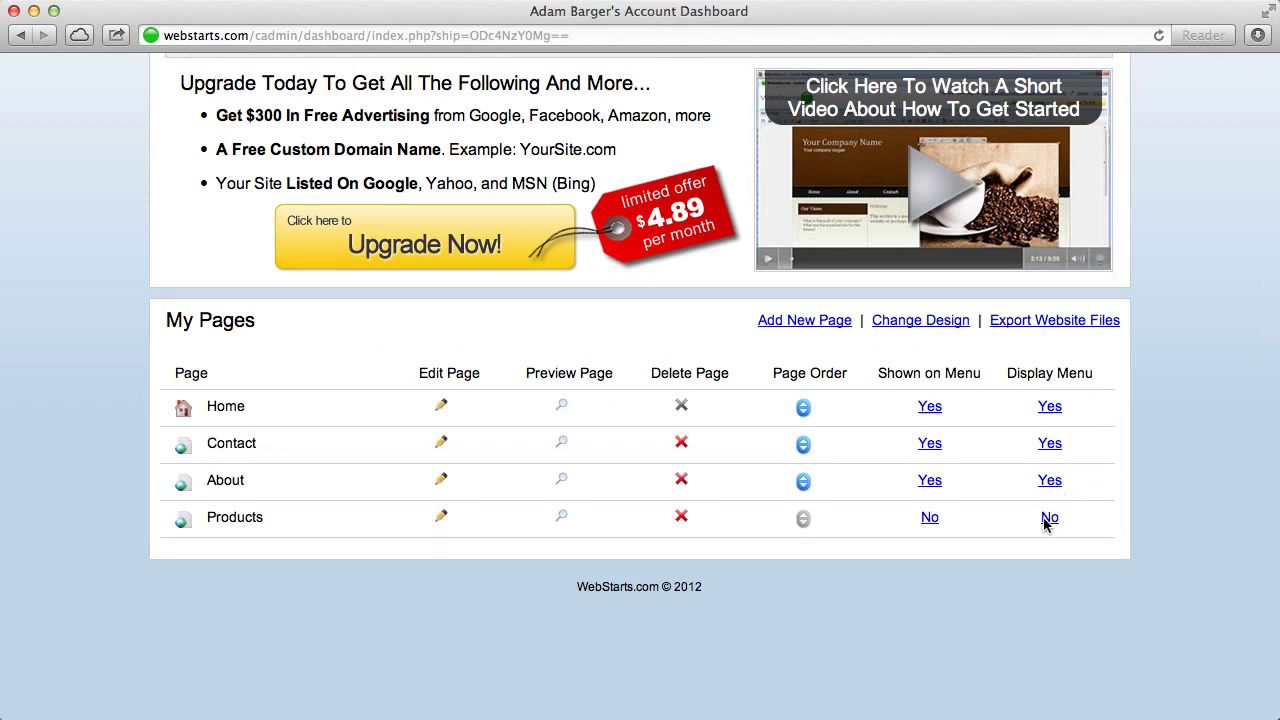
left_click(561, 516)
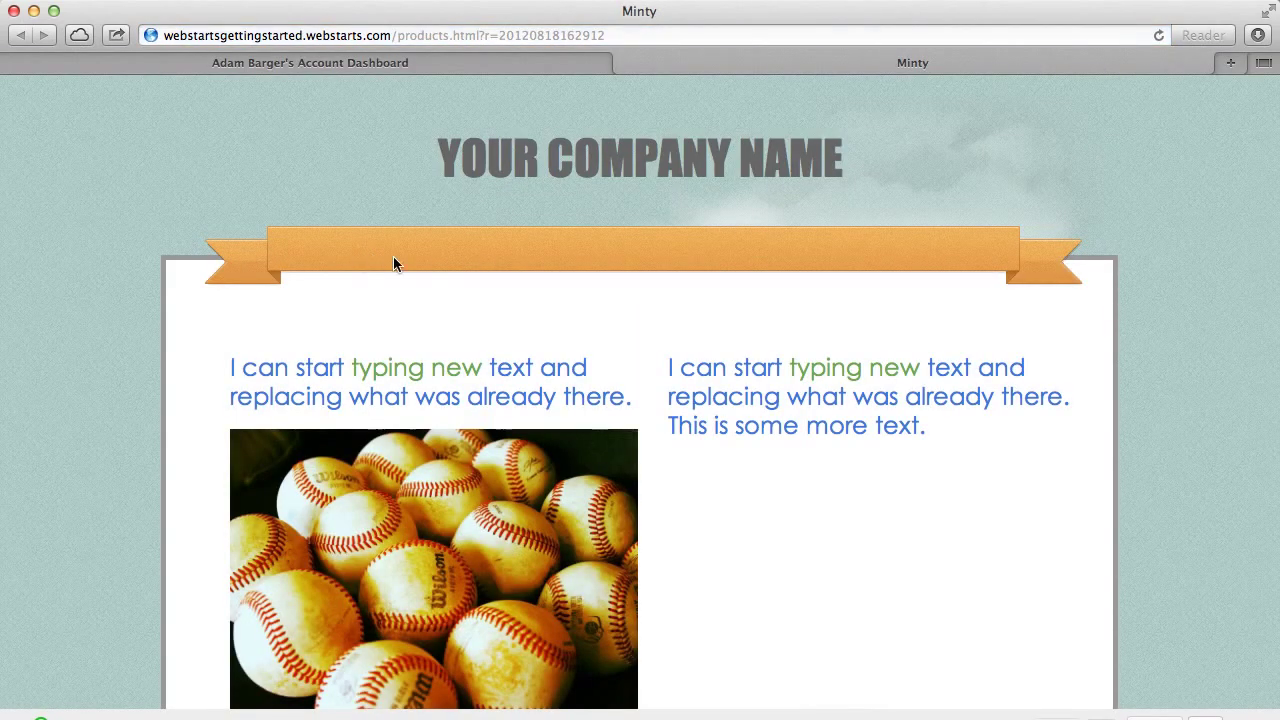
left_click(624, 63)
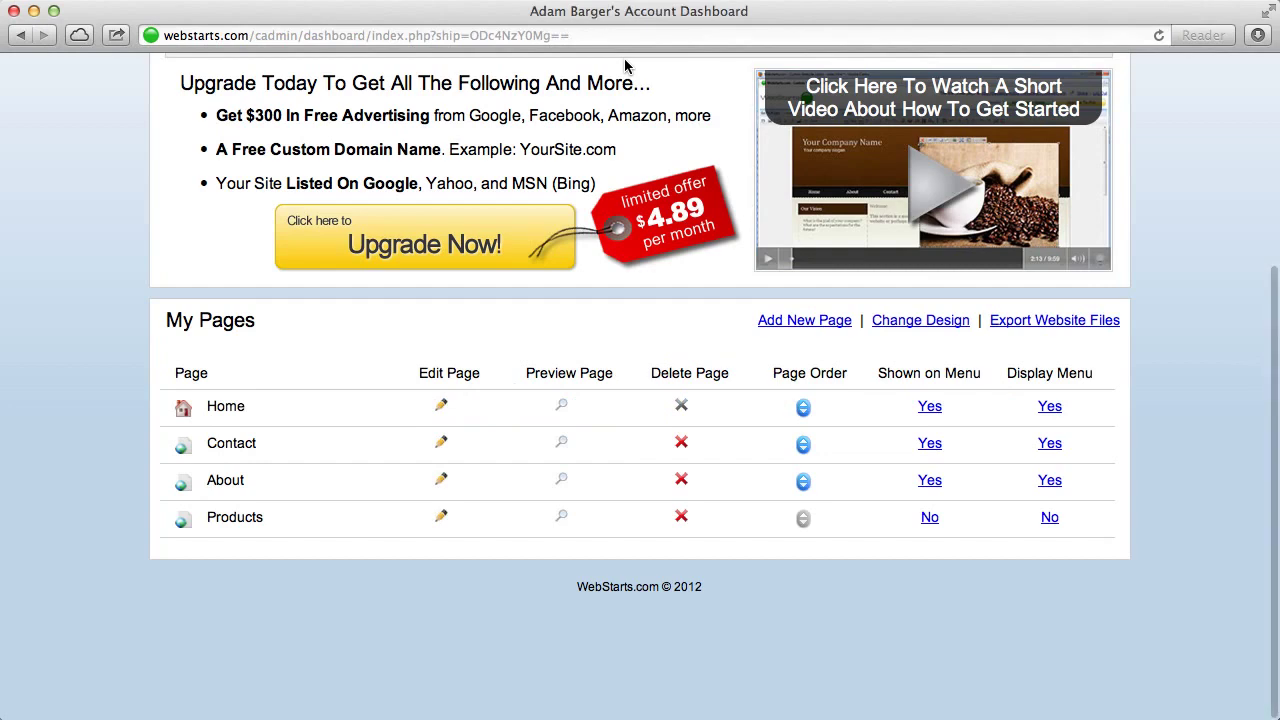
Include the Products page in the site's menu again and turn its own menu display back on
left_click(929, 517)
left_click(1050, 517)
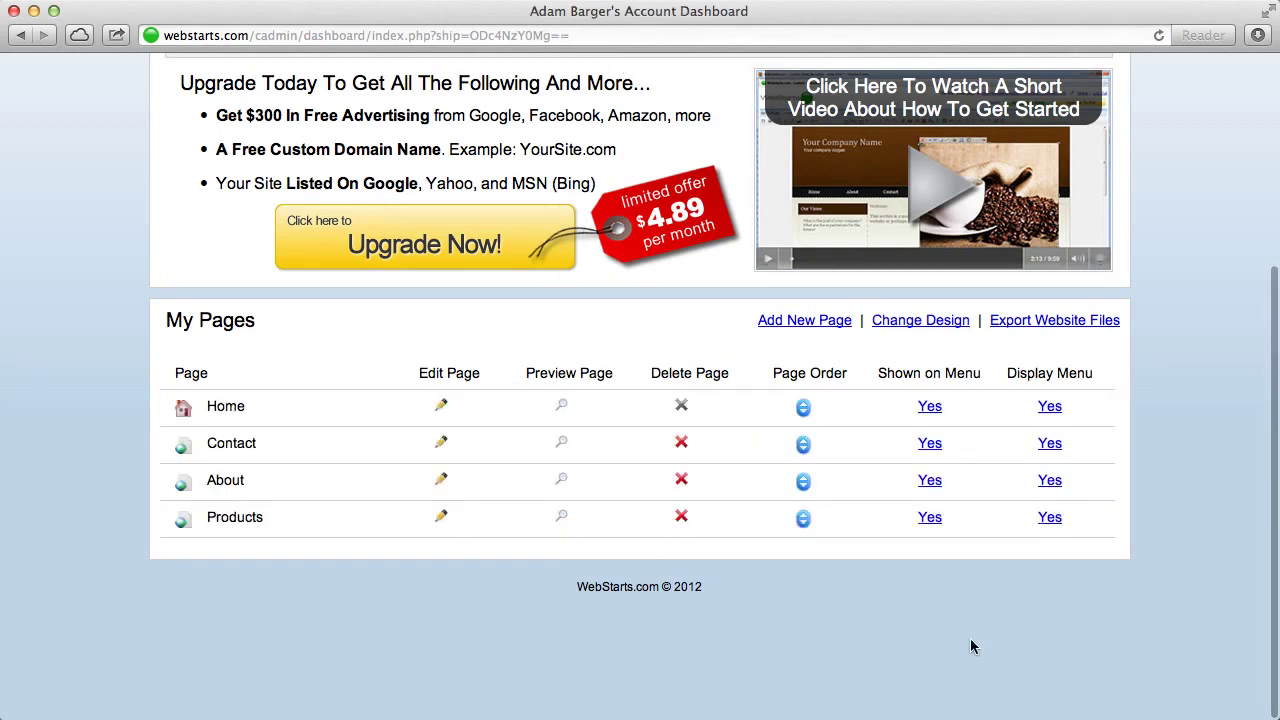
Check whether the new domain name Adamsveryowncustomwebsite.com is available to register for the site and continue from the availability page
scroll(970, 638, "up", 5)
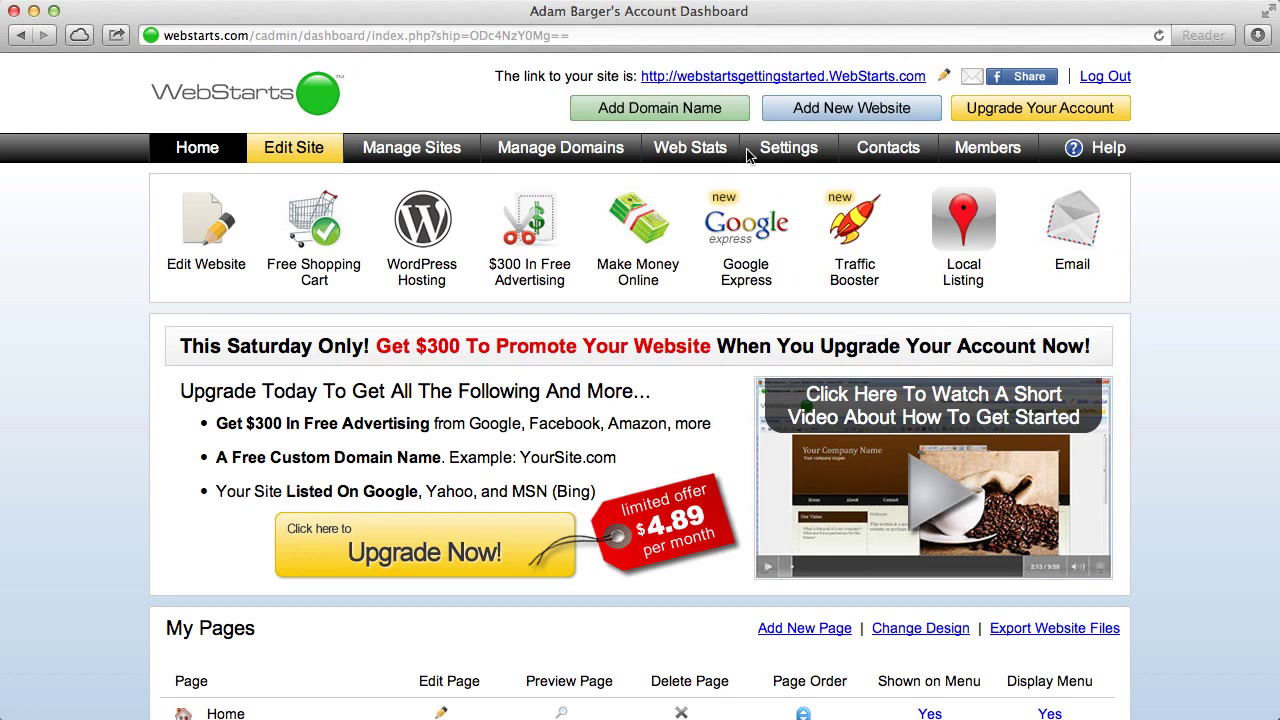
left_click(699, 115)
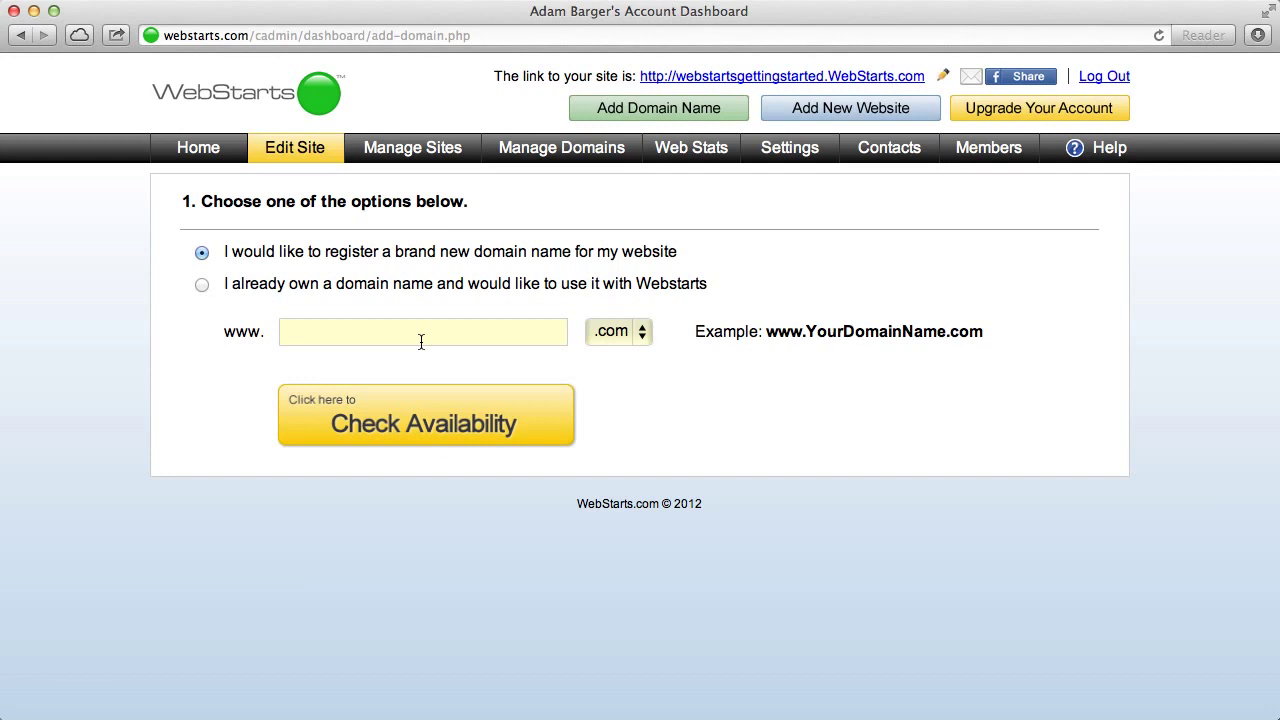
left_click(322, 339)
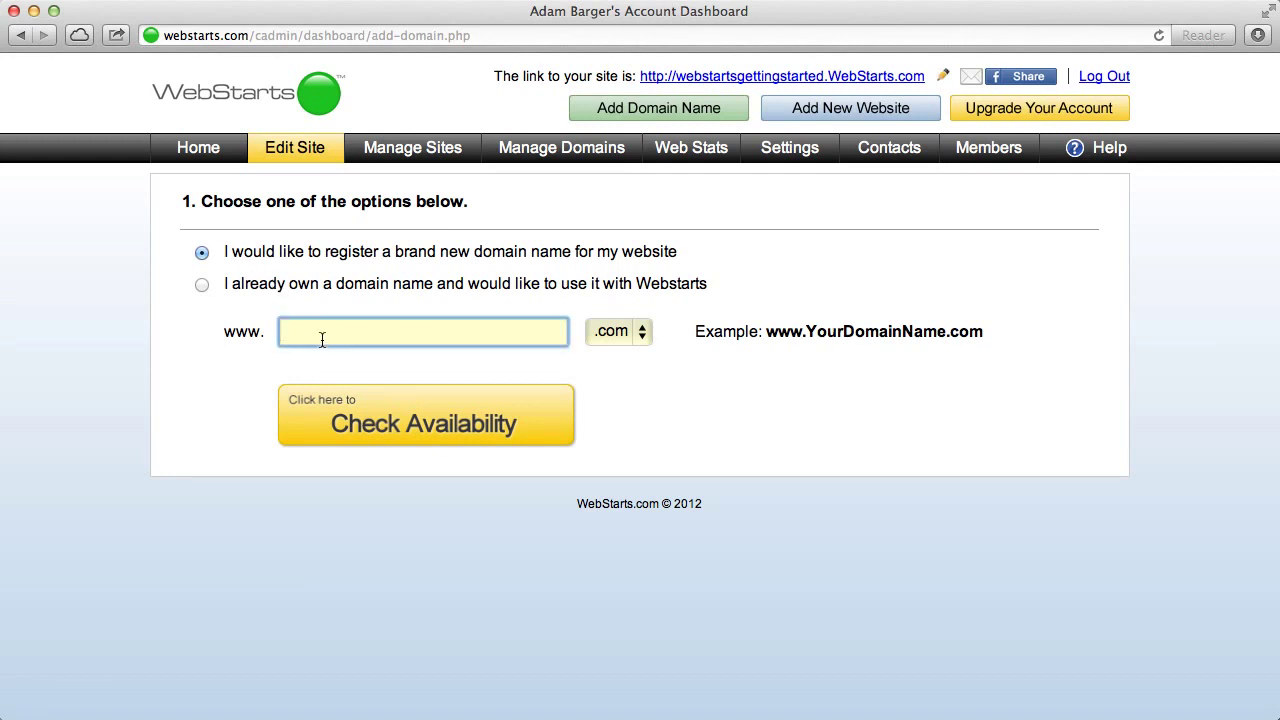
type("Adamsveryowncustomwebstie")
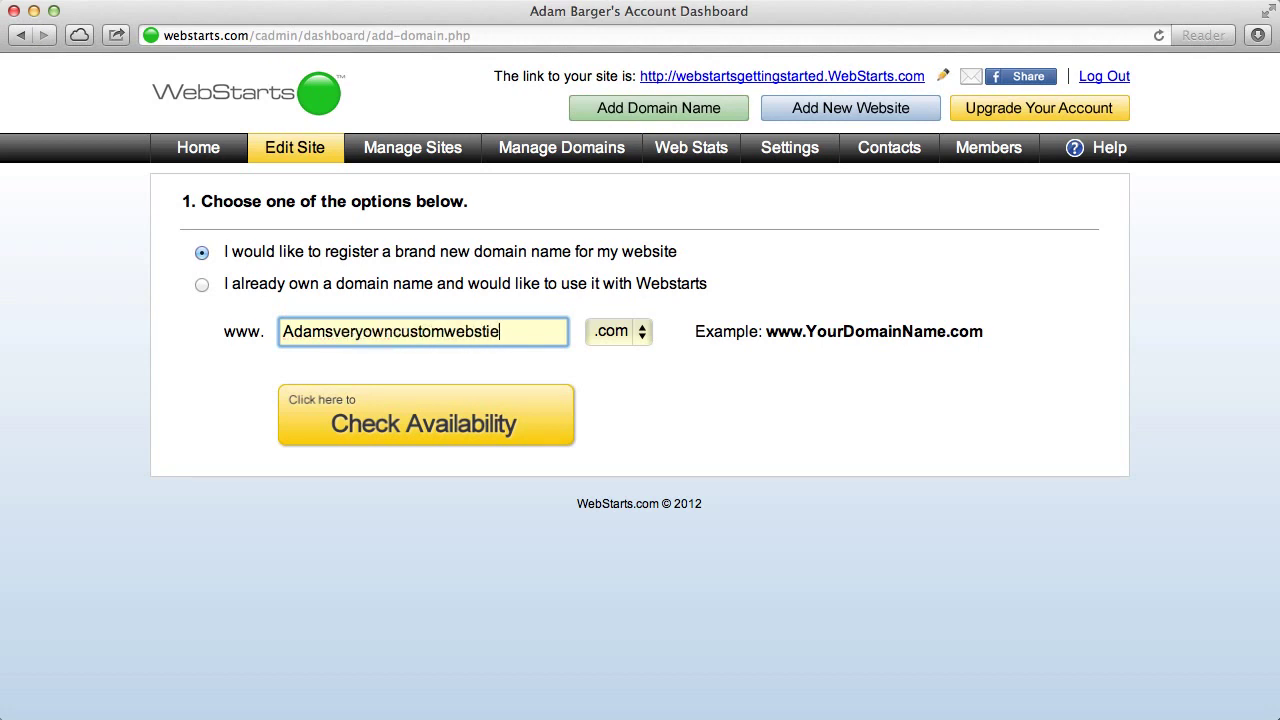
key("BackSpace")
key("BackSpace")
key("BackSpace")
key("BackSpace")
type("site")
left_click(424, 421)
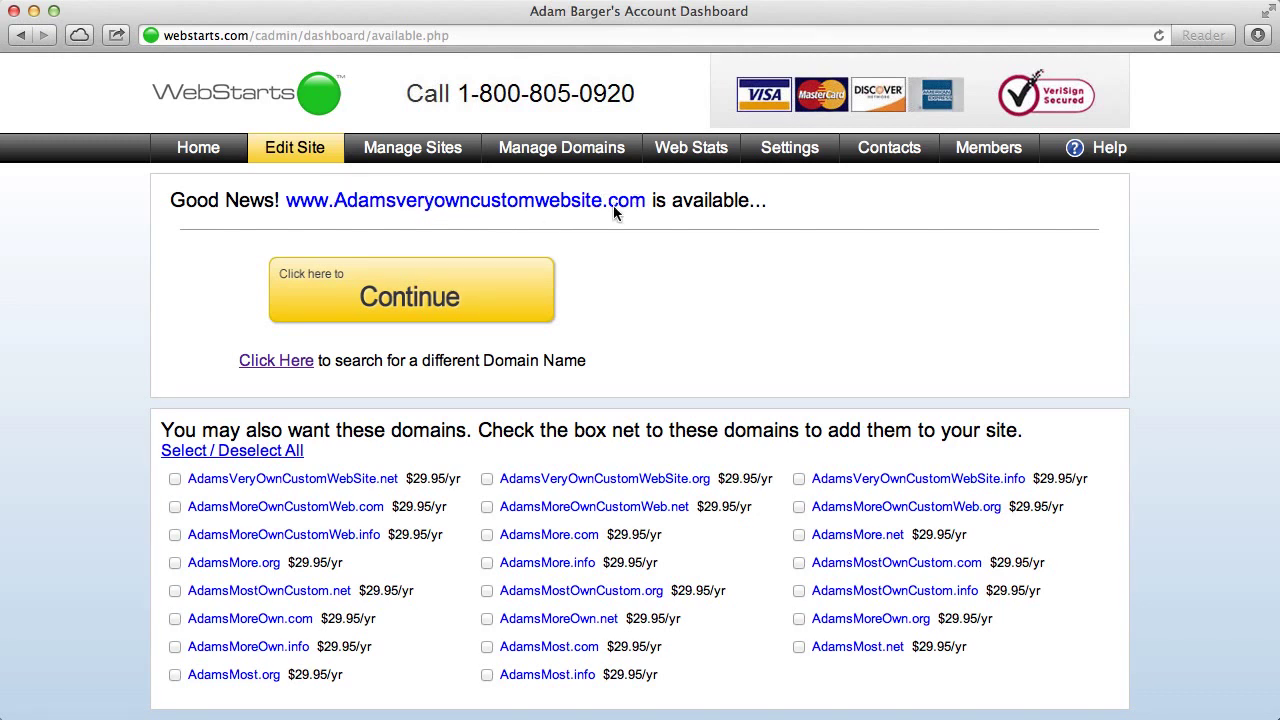
left_click(425, 310)
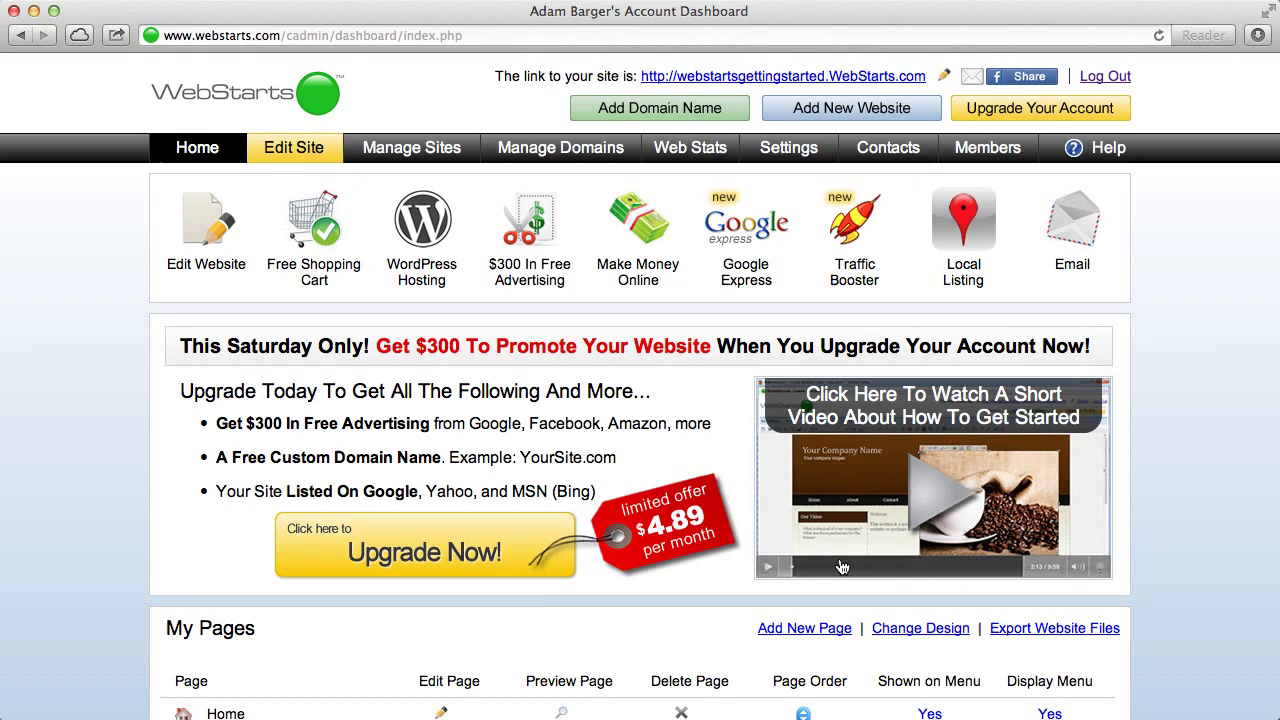
Open the account upgrade offer from the dashboard and compare the features and prices of the Pro and Pro Plus packages
left_click(436, 563)
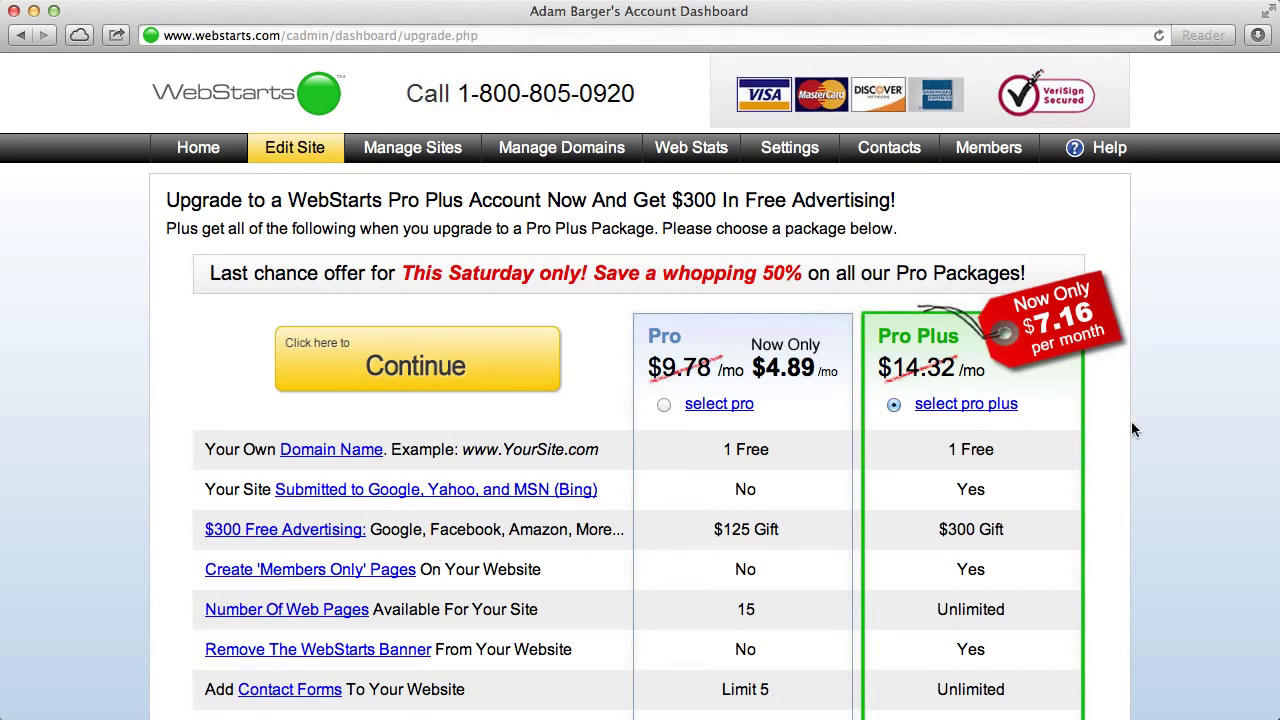
scroll(1141, 429, "down", 2)
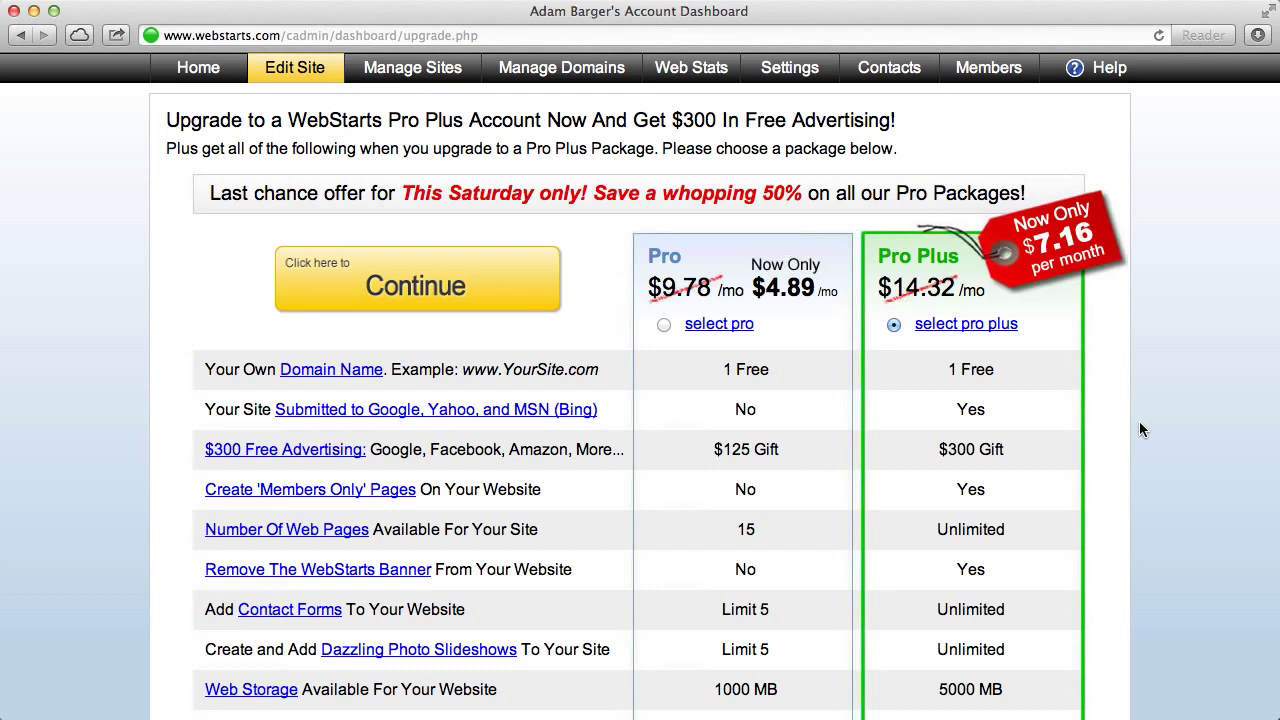
scroll(1140, 430, "up", 2)
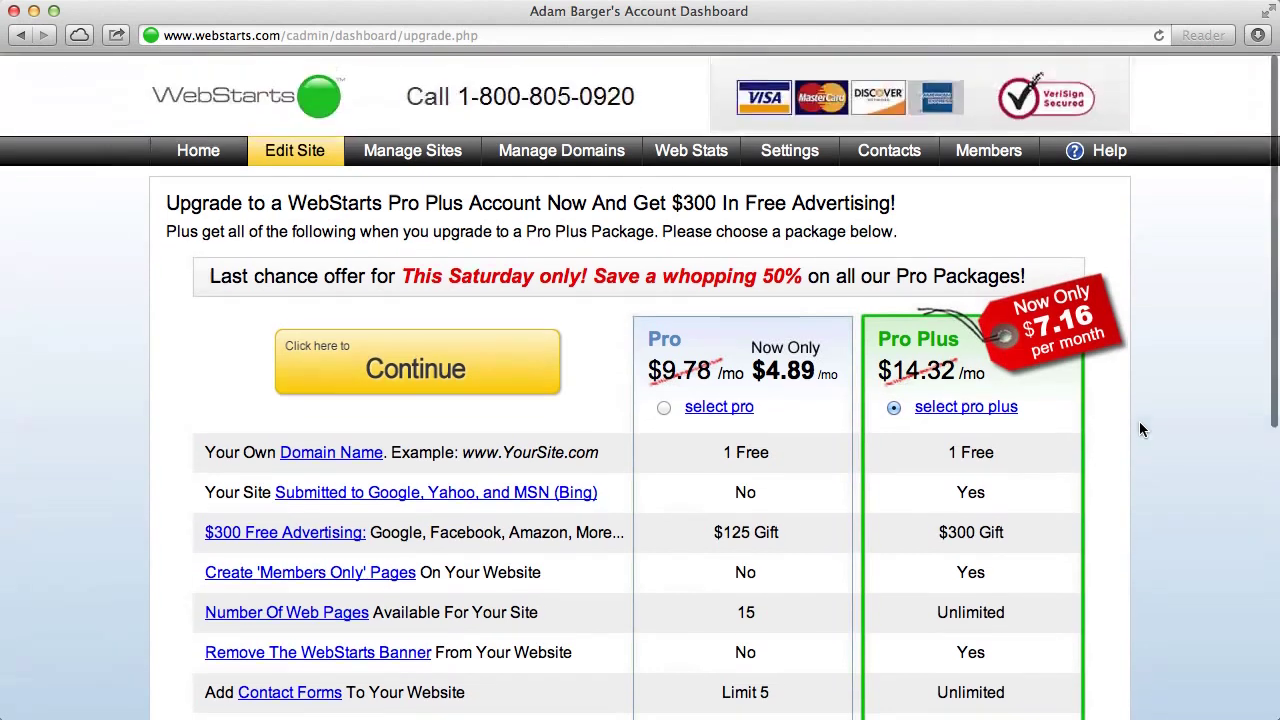